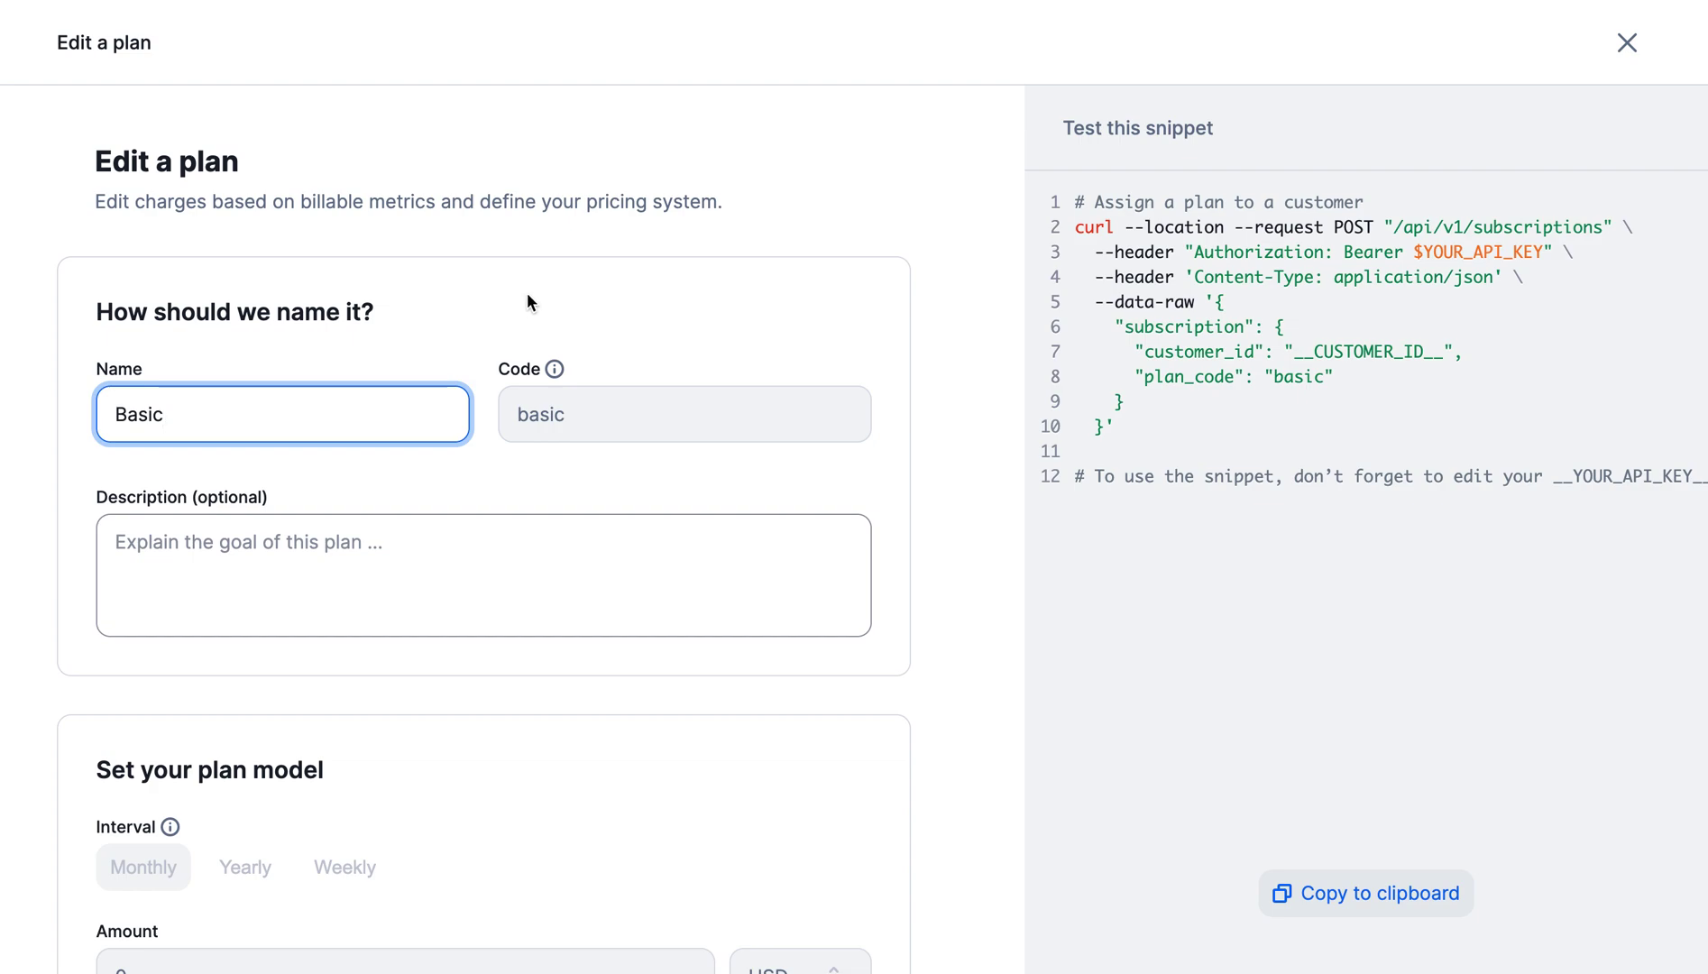
# Expand the Basic plan's SMS International Received and SMS International Sent charge rows to review their amounts
pyautogui.scroll(-4, 526, 302)
pyautogui.click(525, 346)
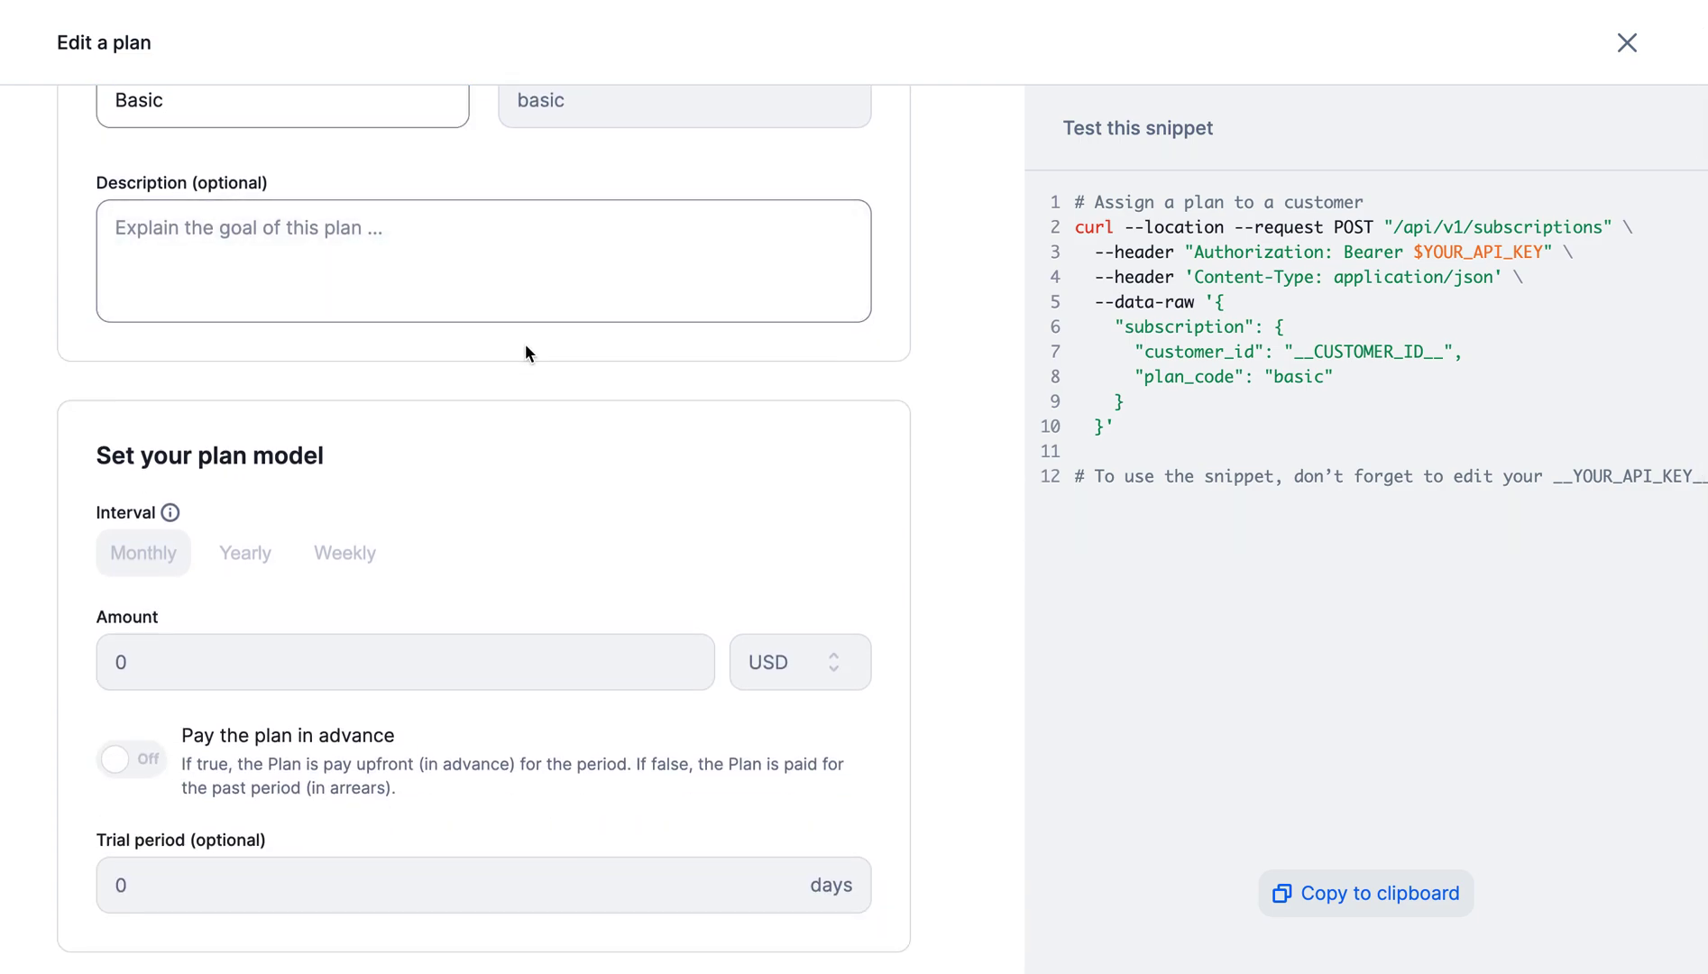
pyautogui.scroll(-3, 524, 352)
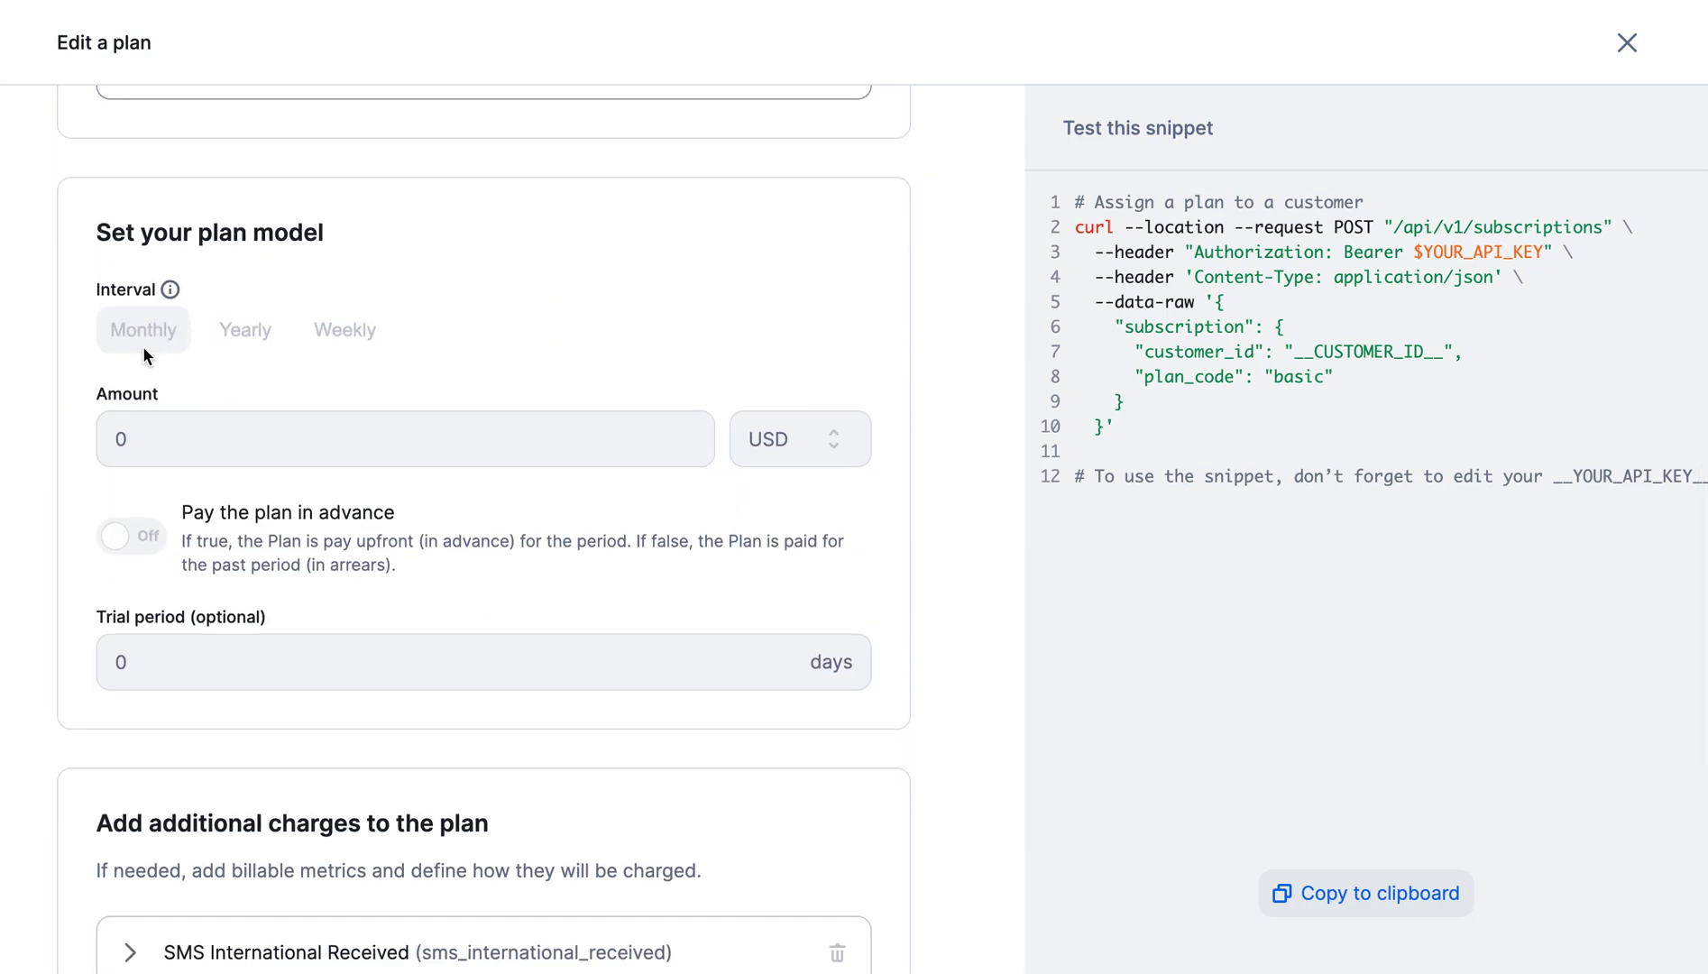
pyautogui.scroll(-2, 347, 498)
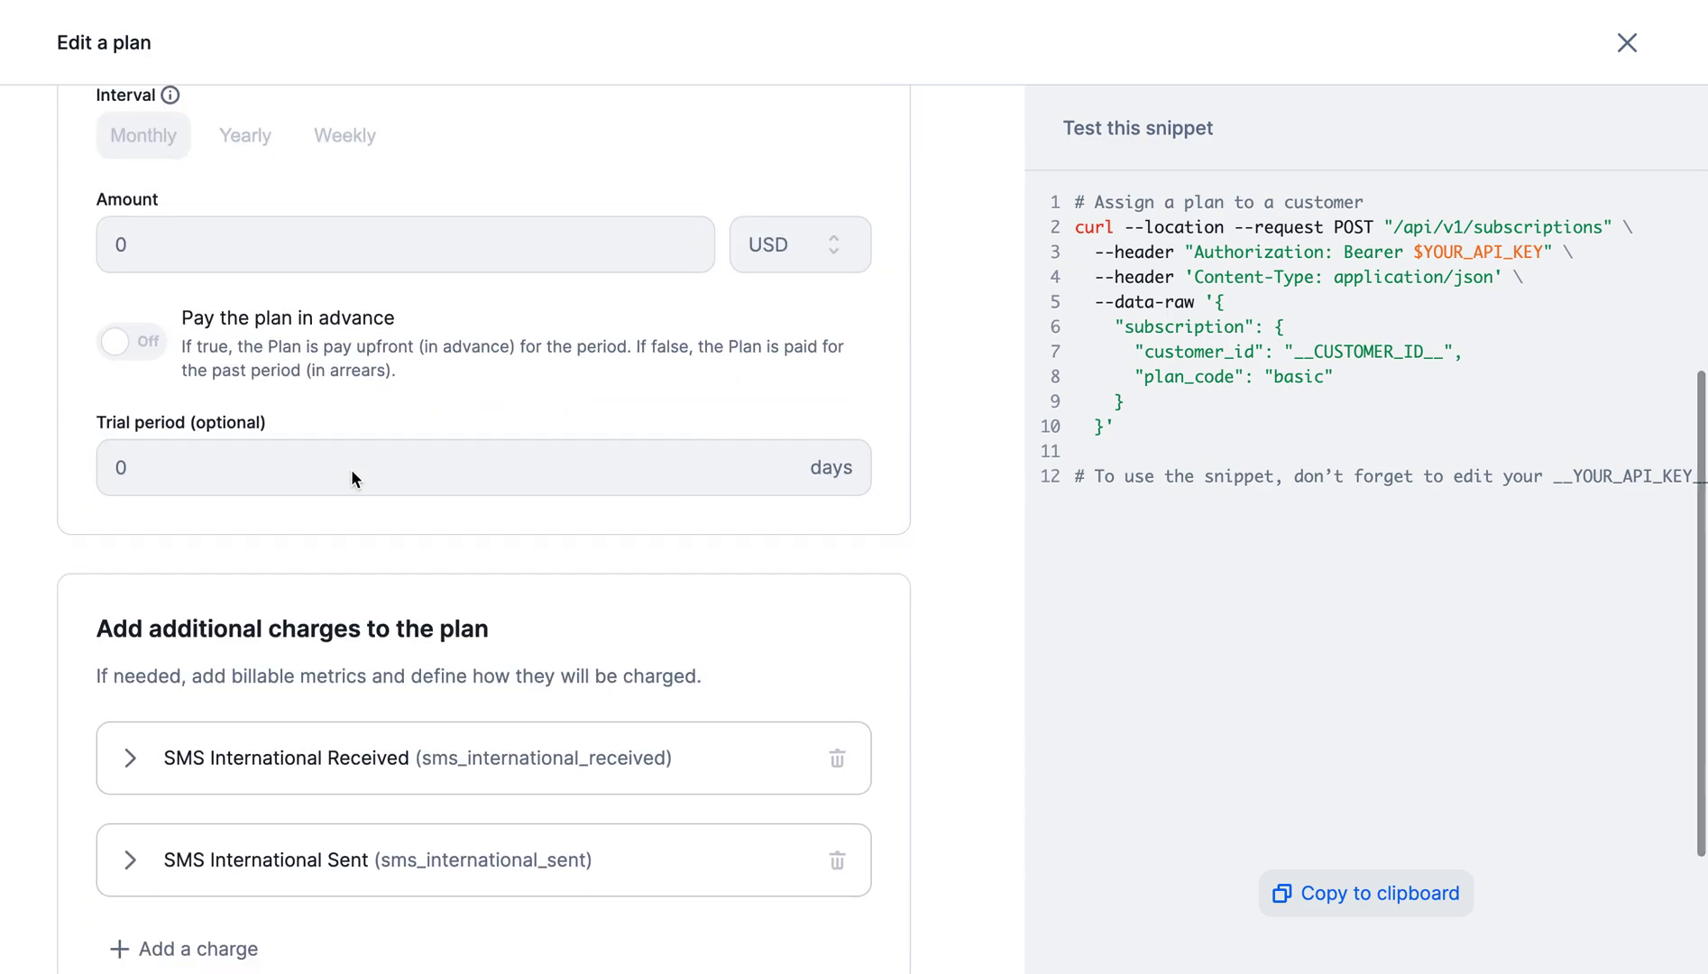
pyautogui.scroll(-3, 355, 497)
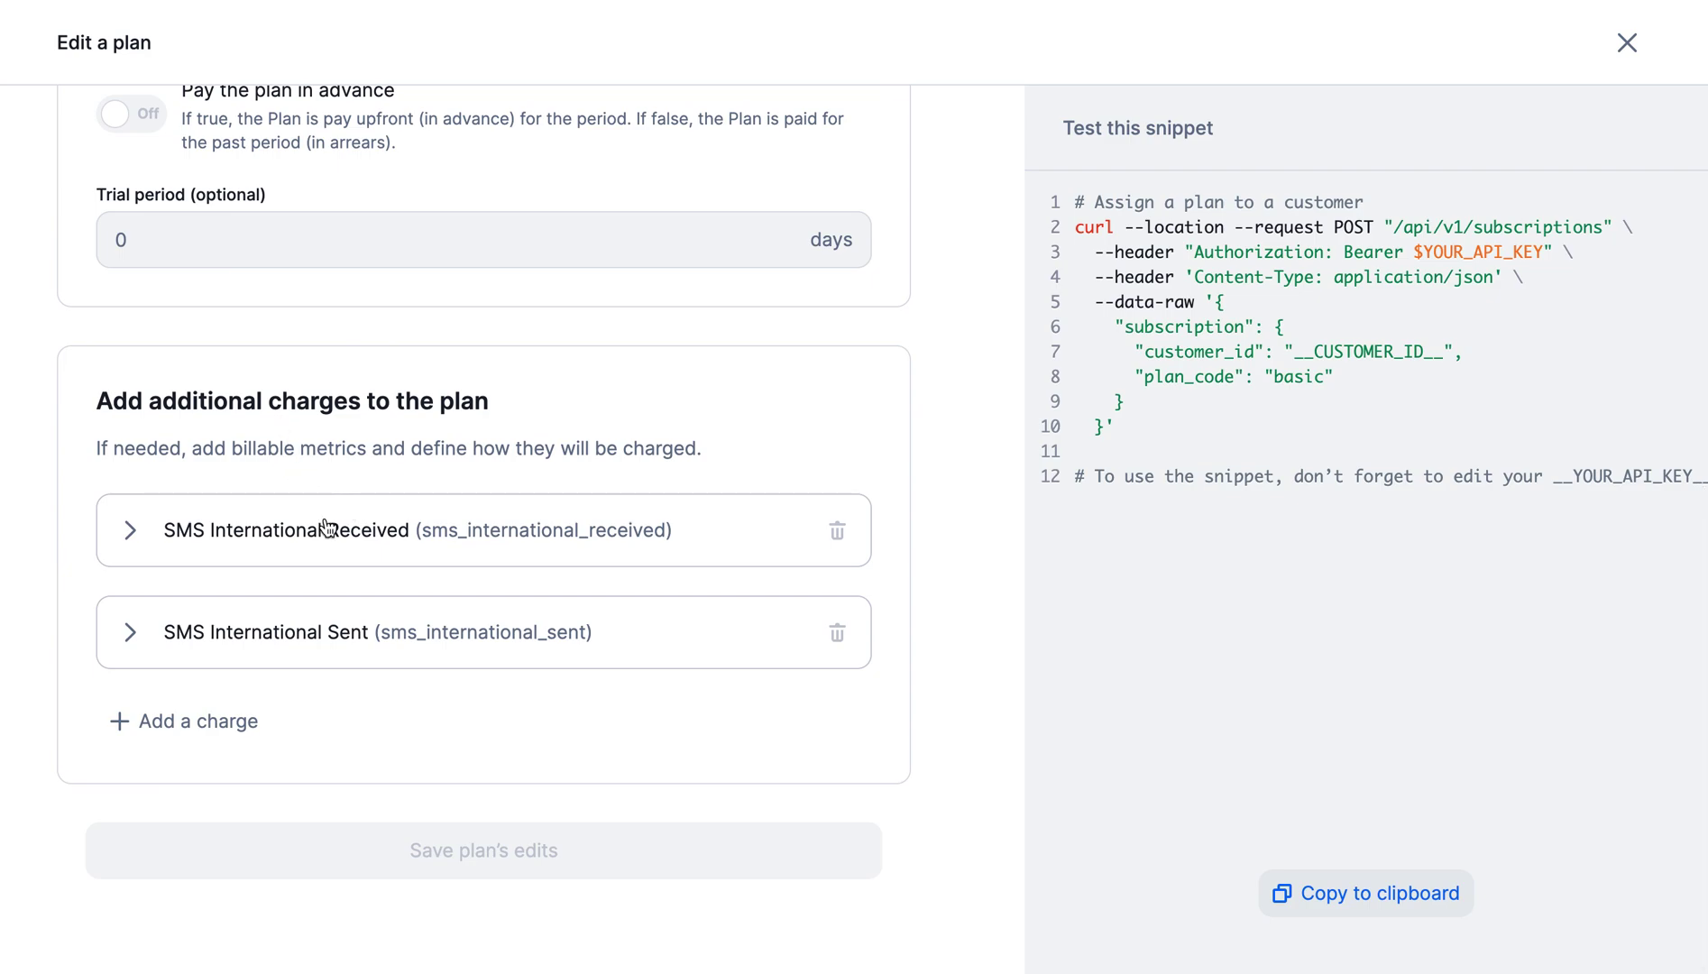
pyautogui.click(382, 549)
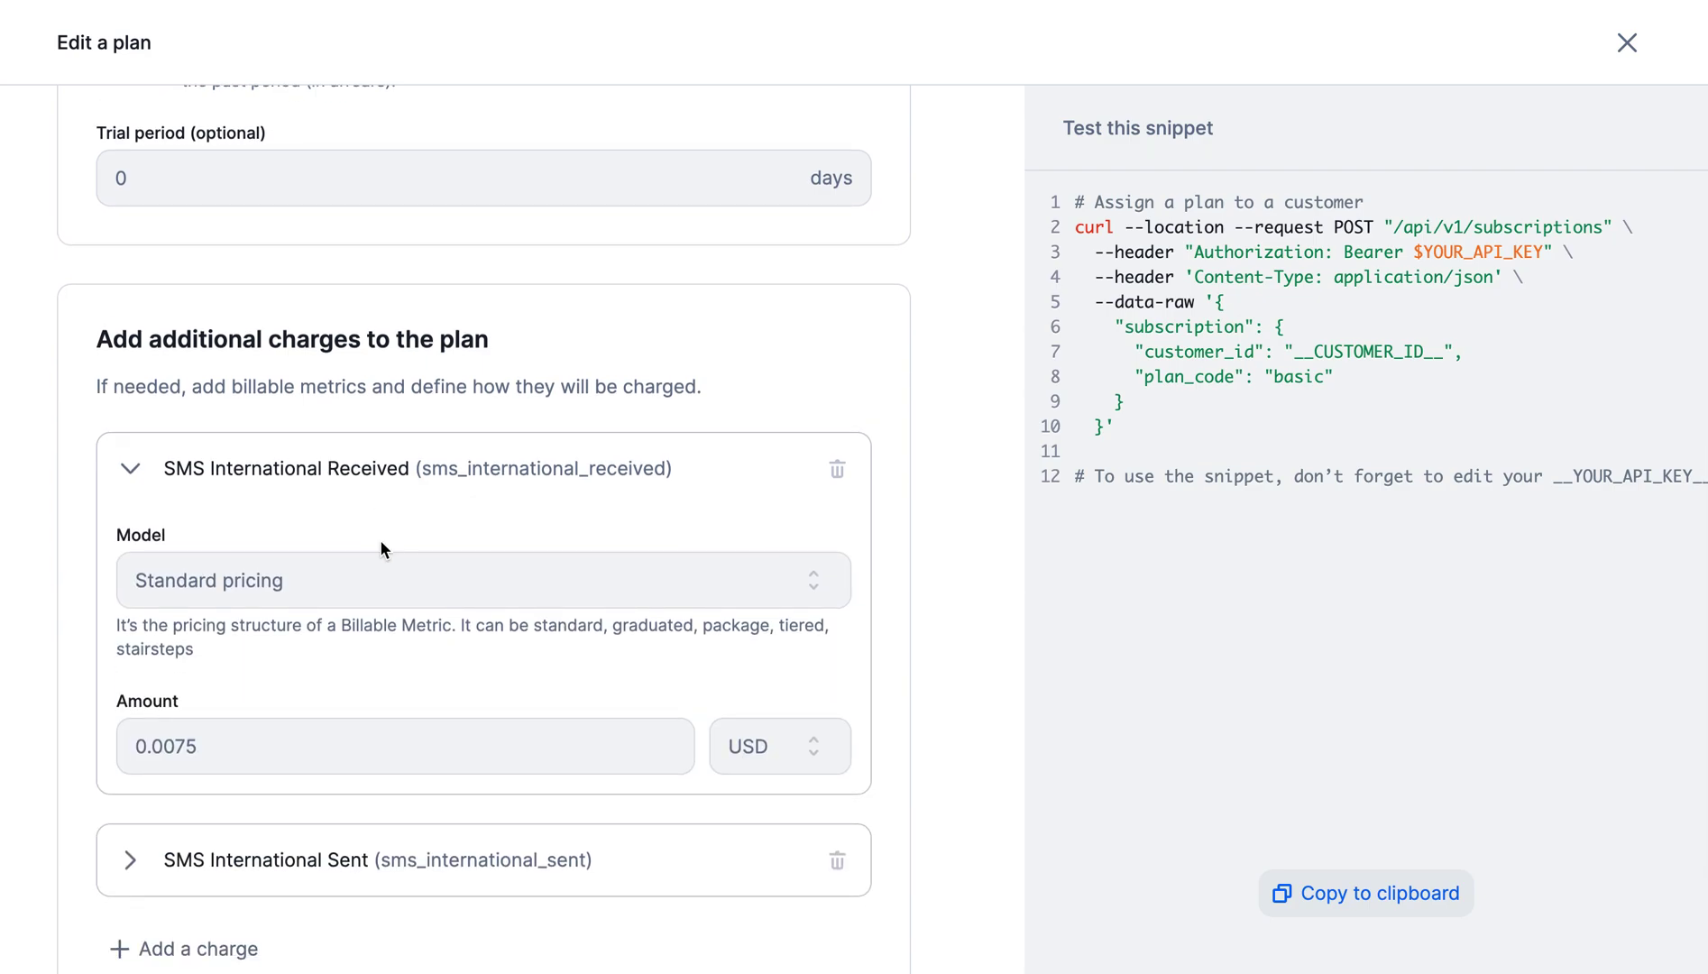
pyautogui.scroll(-3, 380, 539)
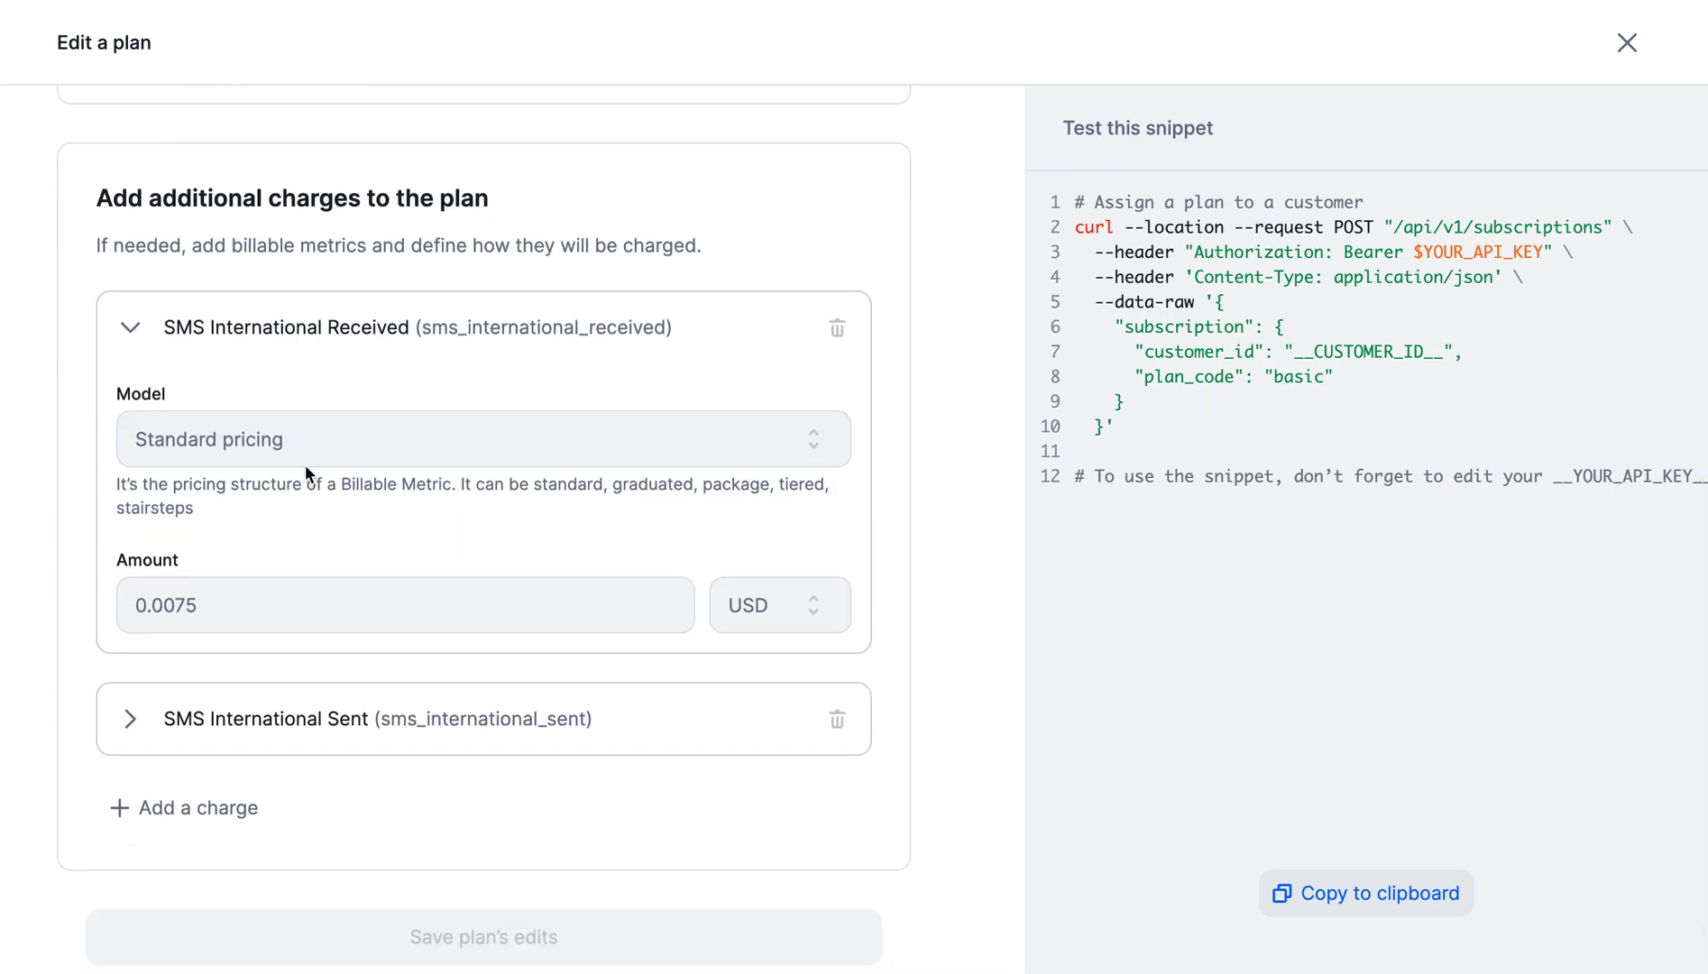
pyautogui.click(337, 719)
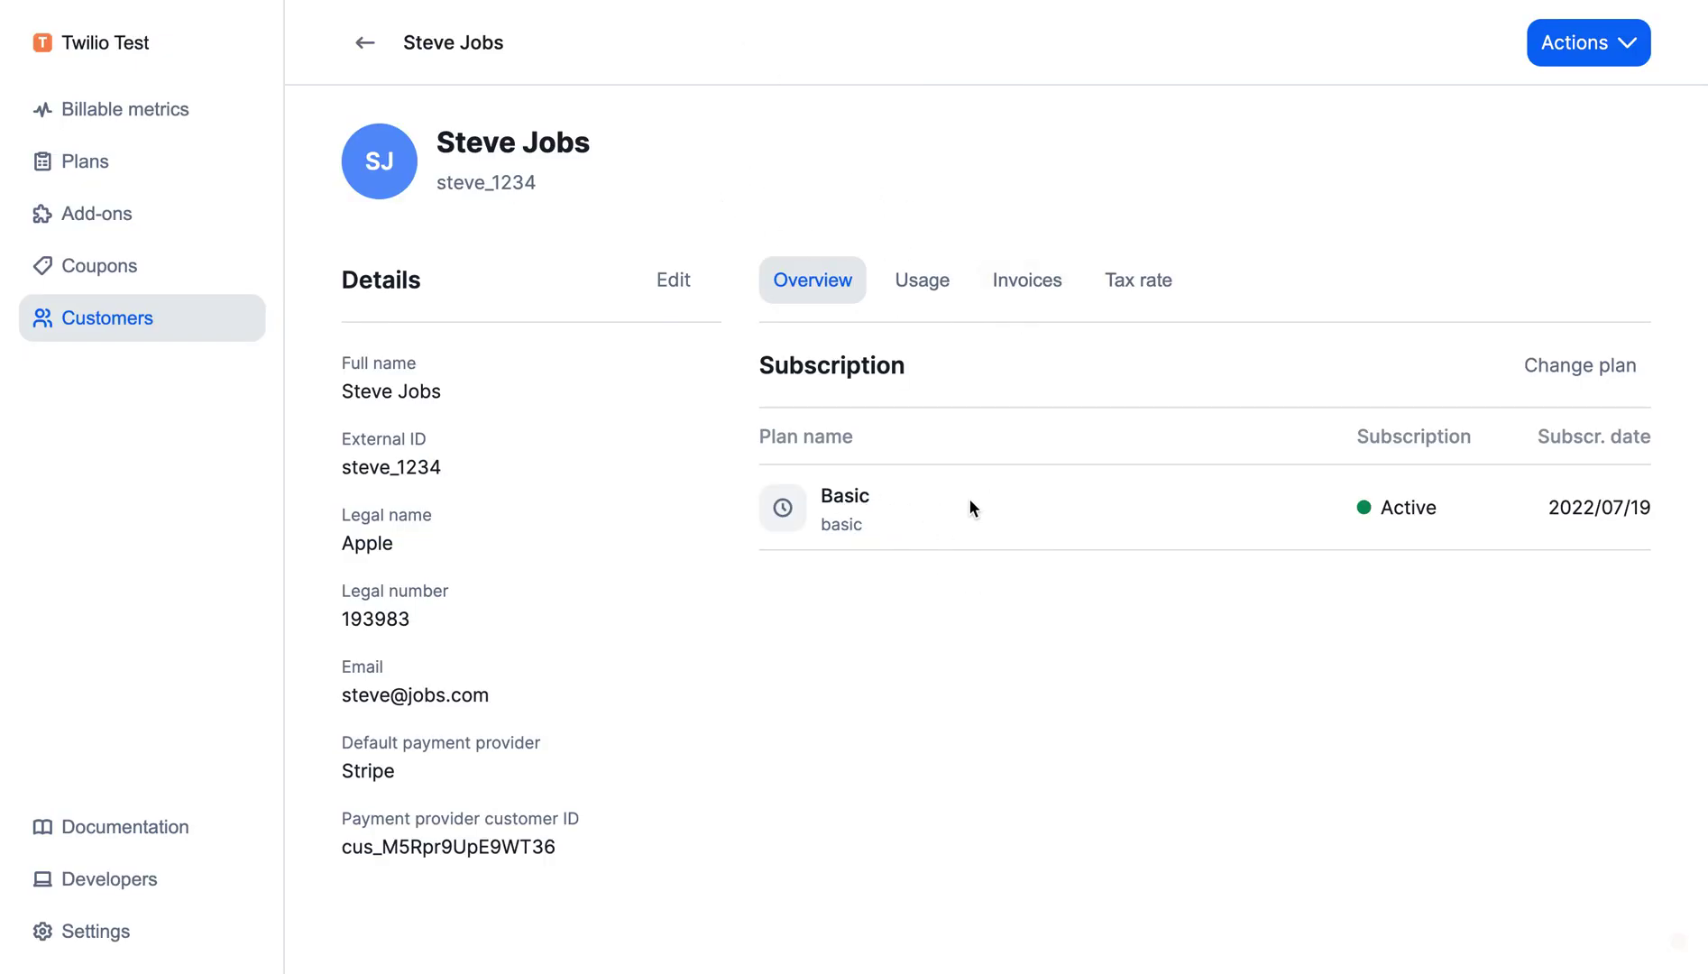
# Open the customer's Usage tab, showing USD 0.00 for both SMS charges
pyautogui.click(929, 298)
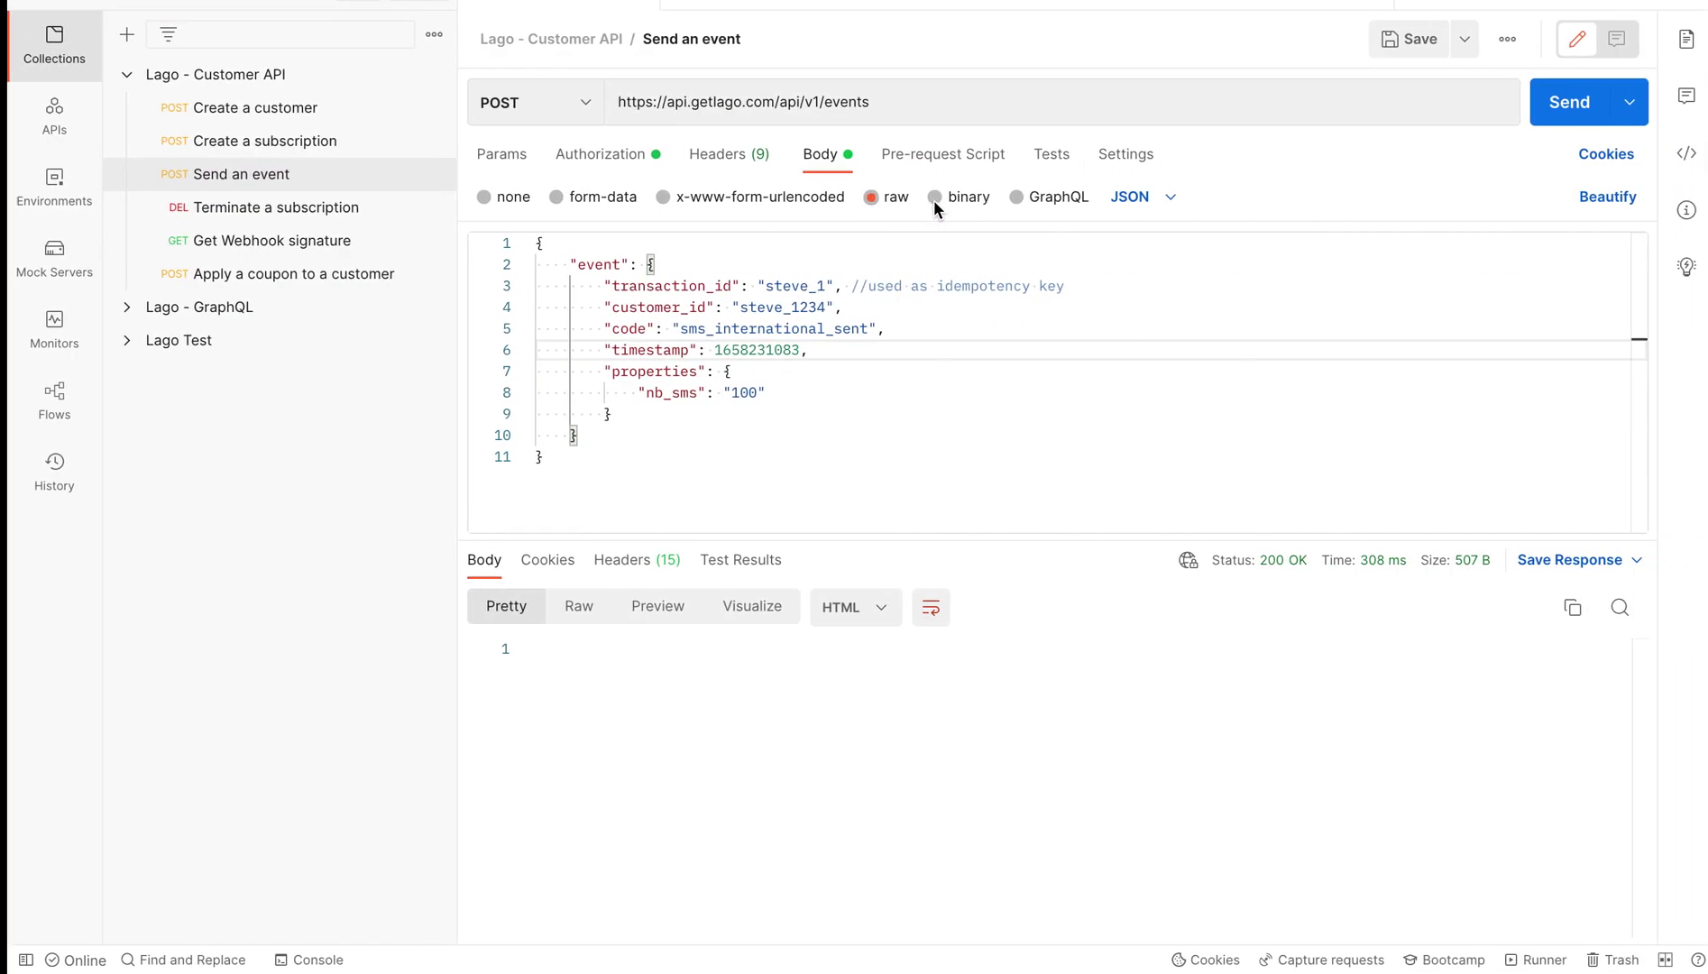
# Verify the Send an event body has code sms_international_sent and nb_sms 100
pyautogui.click(843, 391)
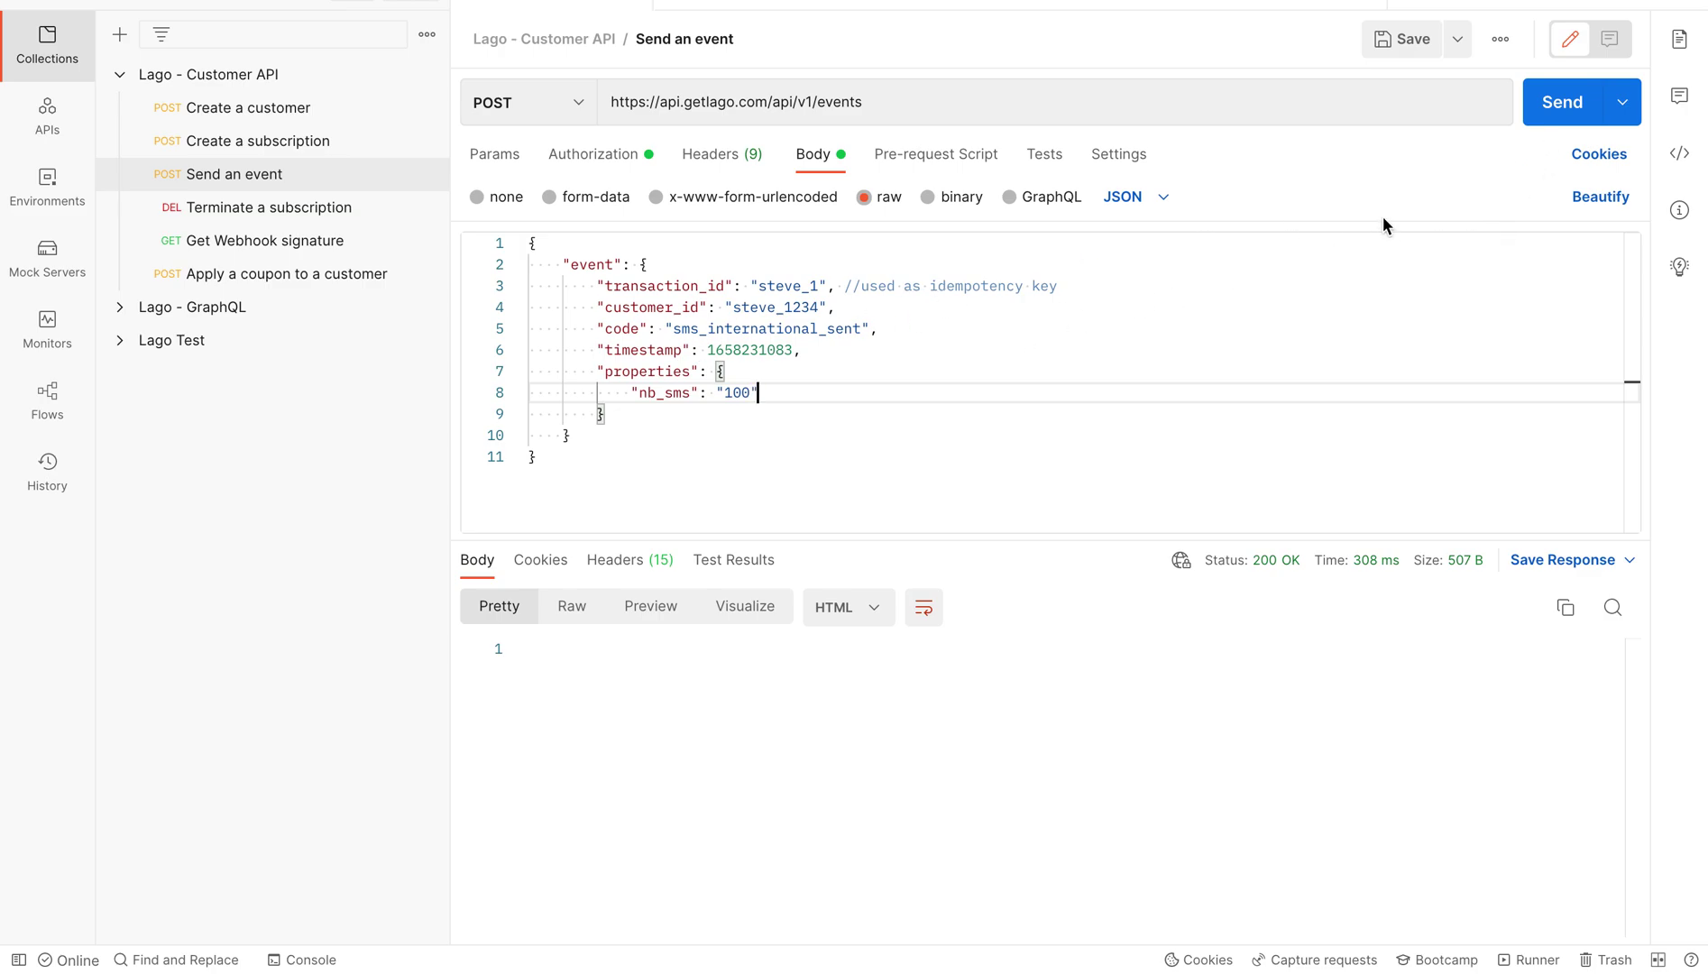
pyautogui.click(750, 329)
pyautogui.doubleClick(751, 328)
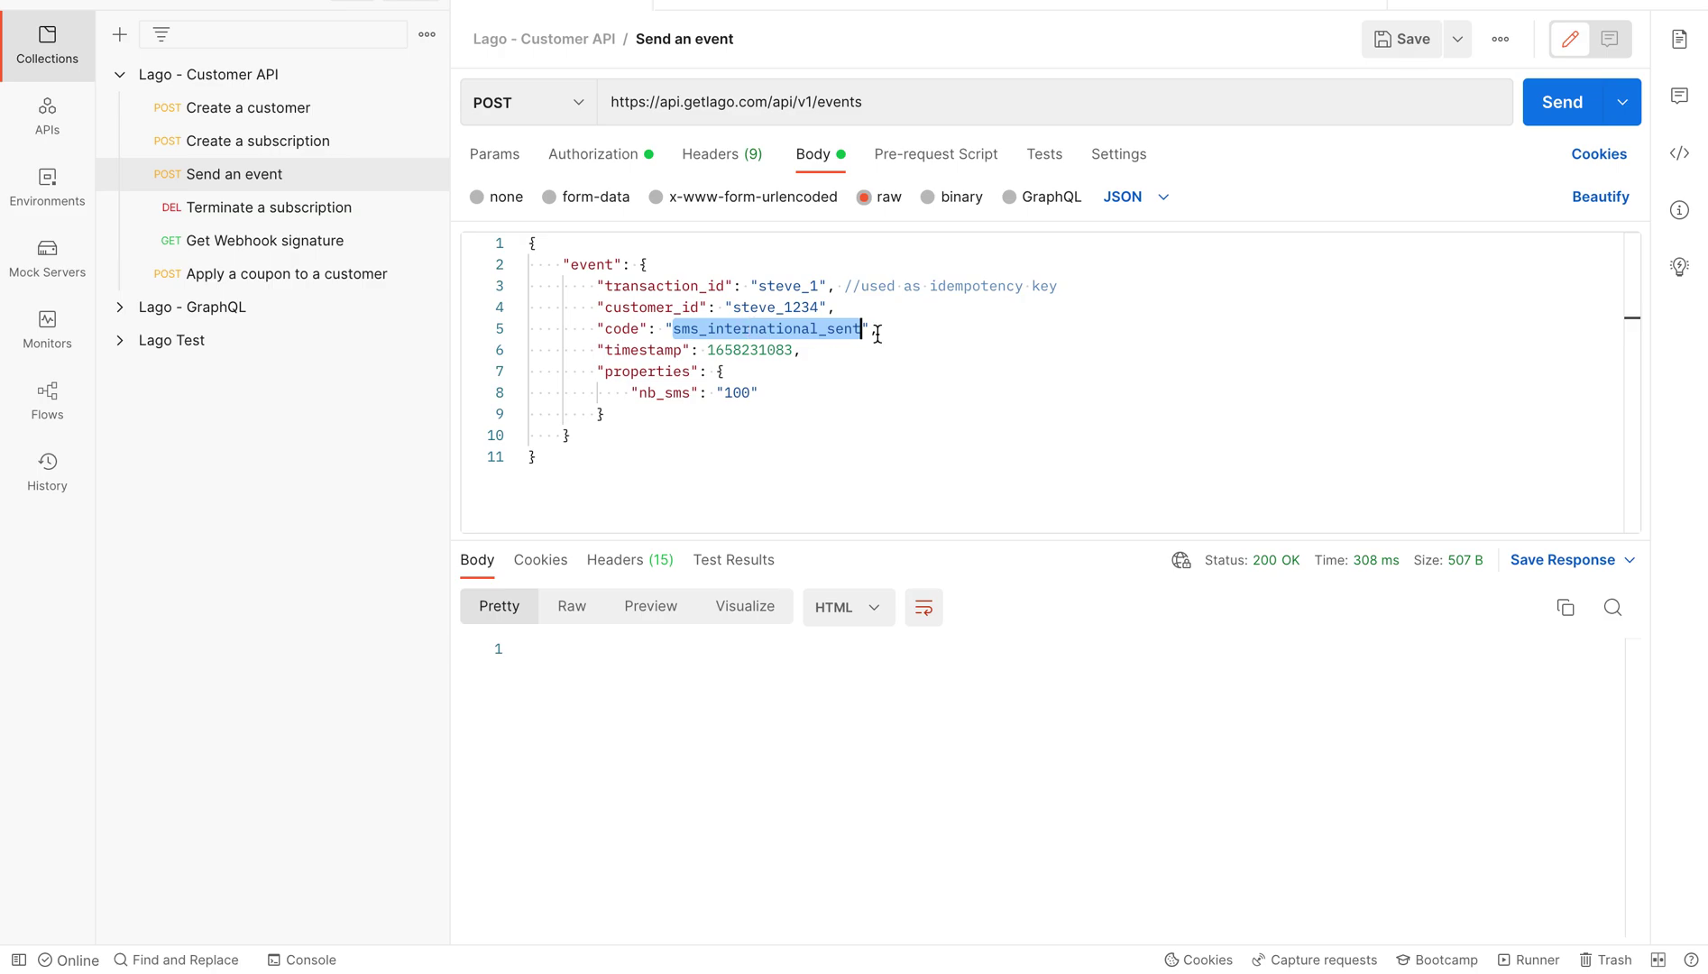
pyautogui.click(926, 343)
# Send the sms_international_sent event, then leave Lago's plan editor without saving
pyautogui.click(1565, 123)
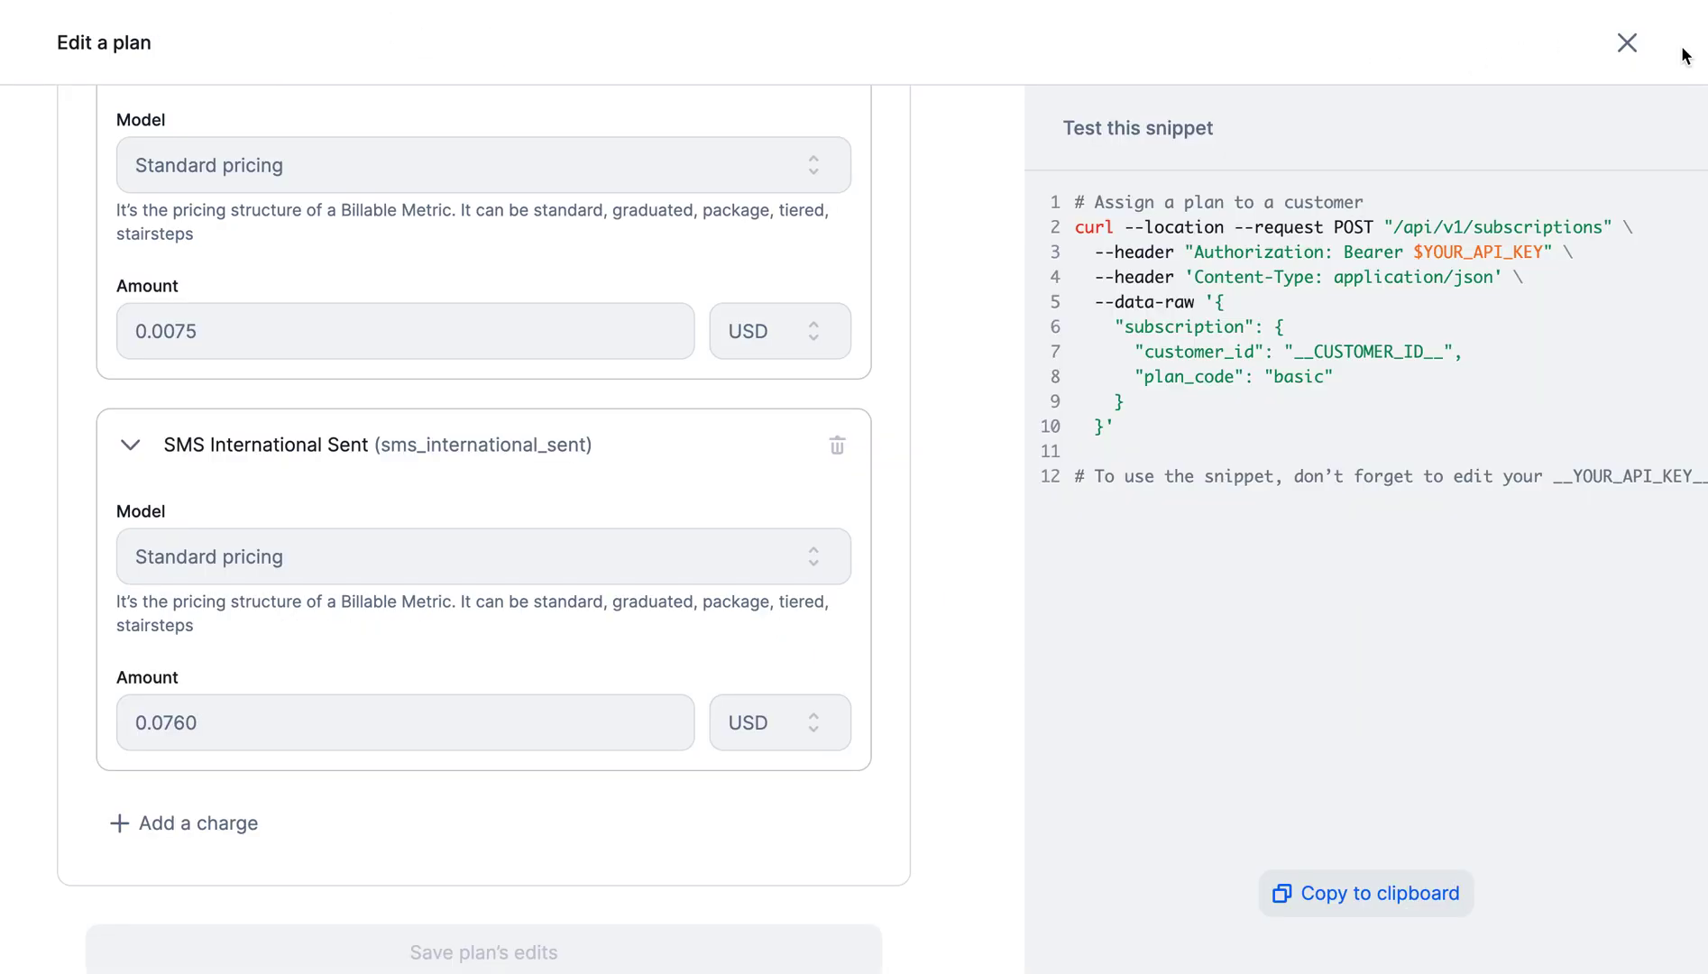
pyautogui.click(1628, 45)
pyautogui.click(1101, 340)
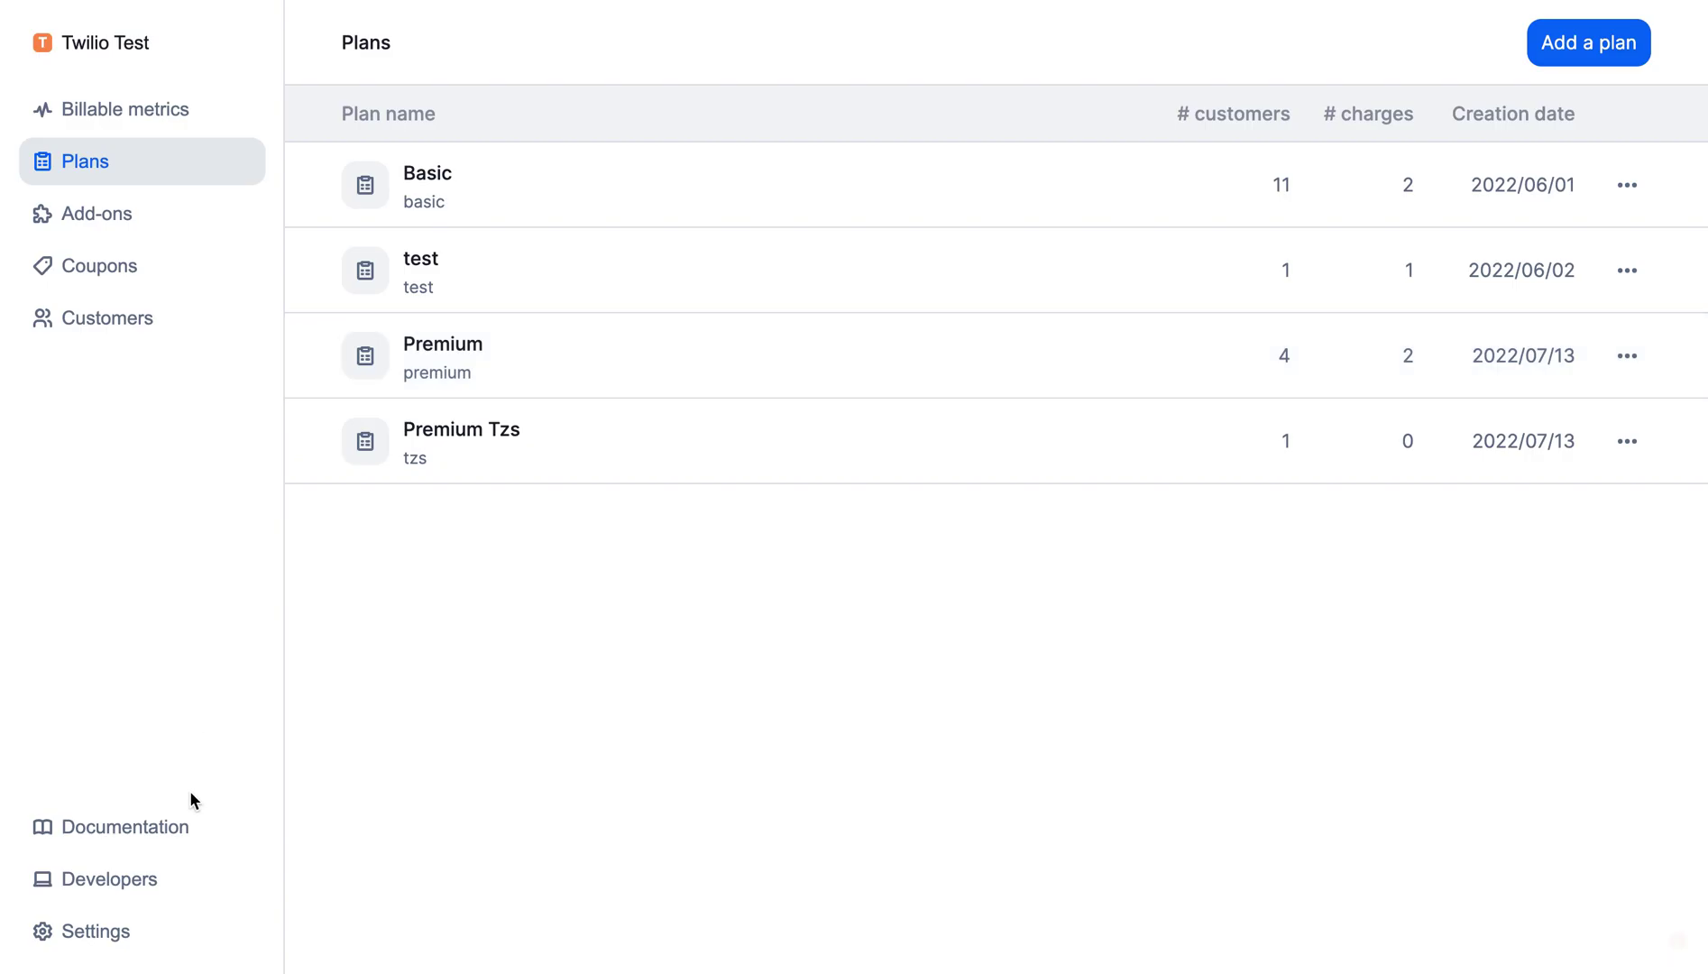
# Inspect the newest event in Developers > Debugger: sms_international_sent with nb_sms 100
pyautogui.click(158, 878)
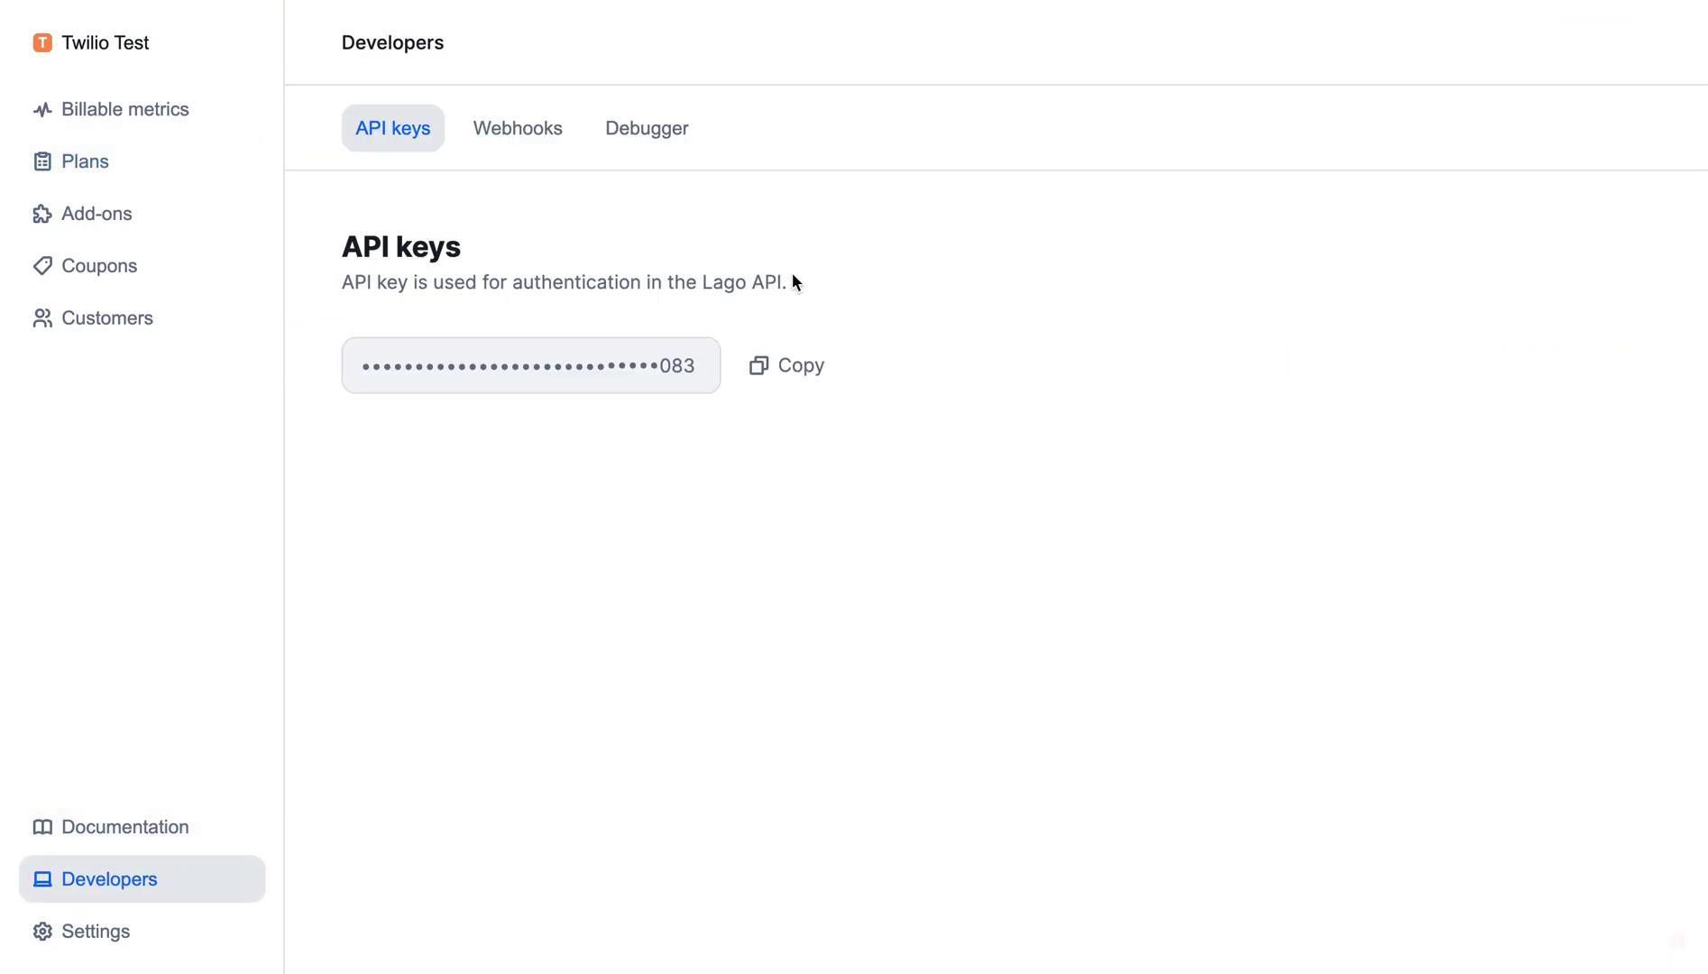
pyautogui.click(671, 124)
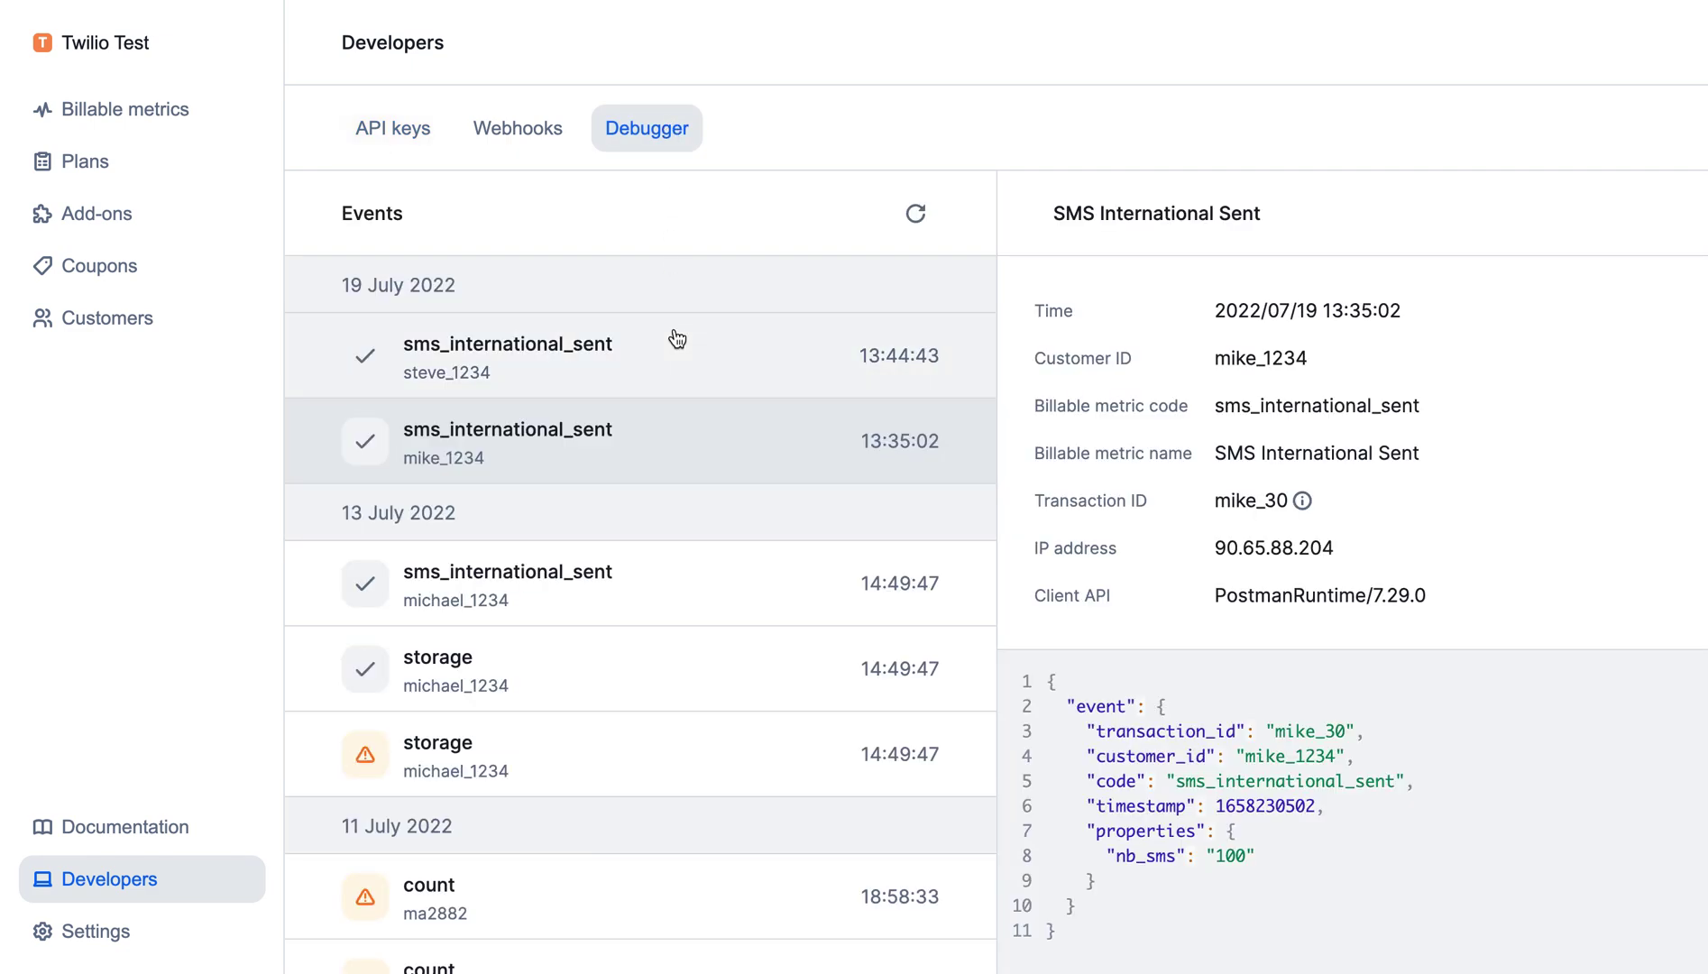
pyautogui.click(677, 339)
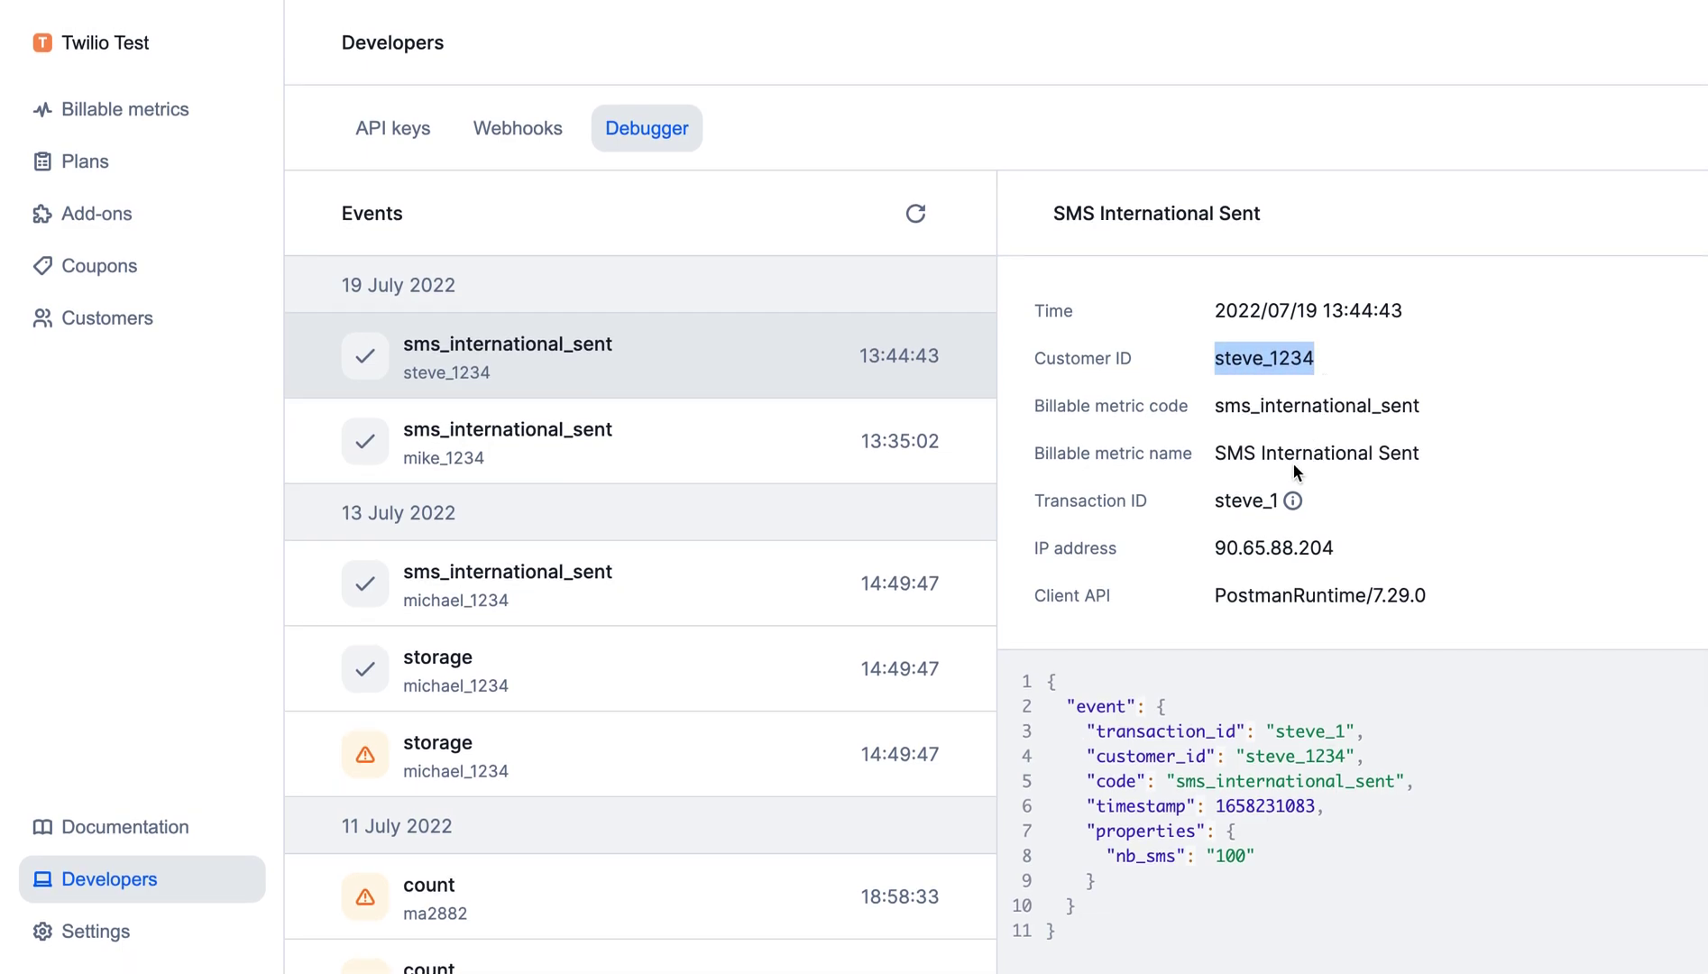
pyautogui.moveTo(1224, 405); pyautogui.dragTo(1416, 416)
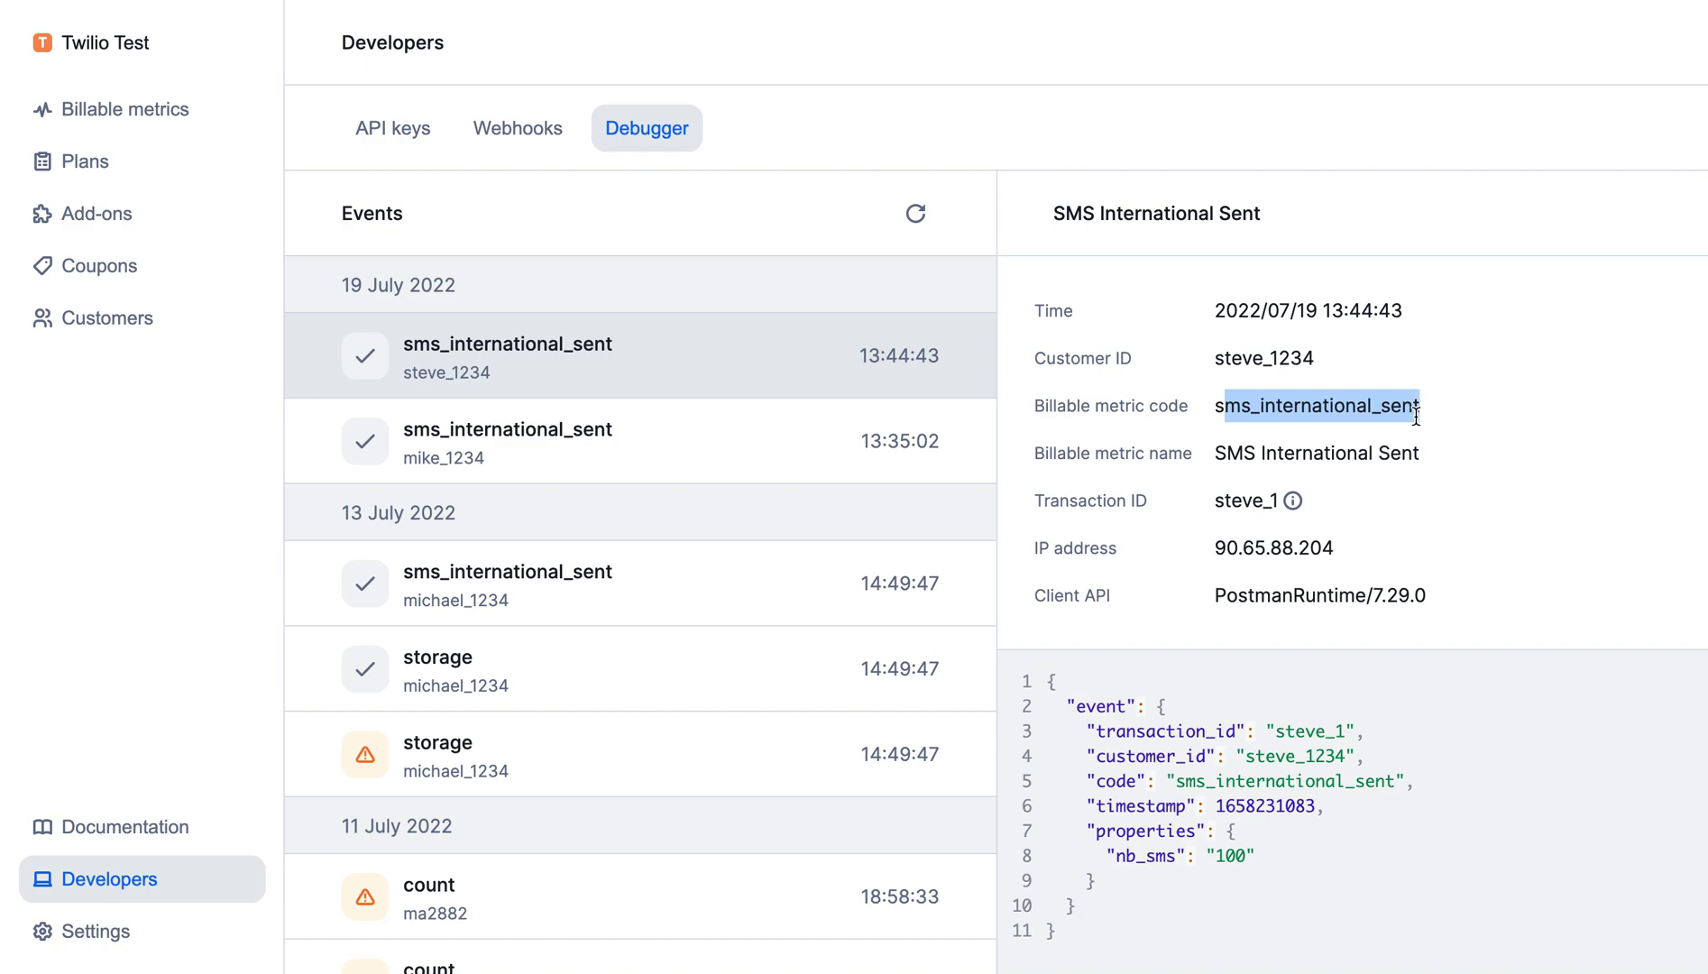
pyautogui.click(1265, 816)
pyautogui.moveTo(1095, 855); pyautogui.dragTo(1287, 864)
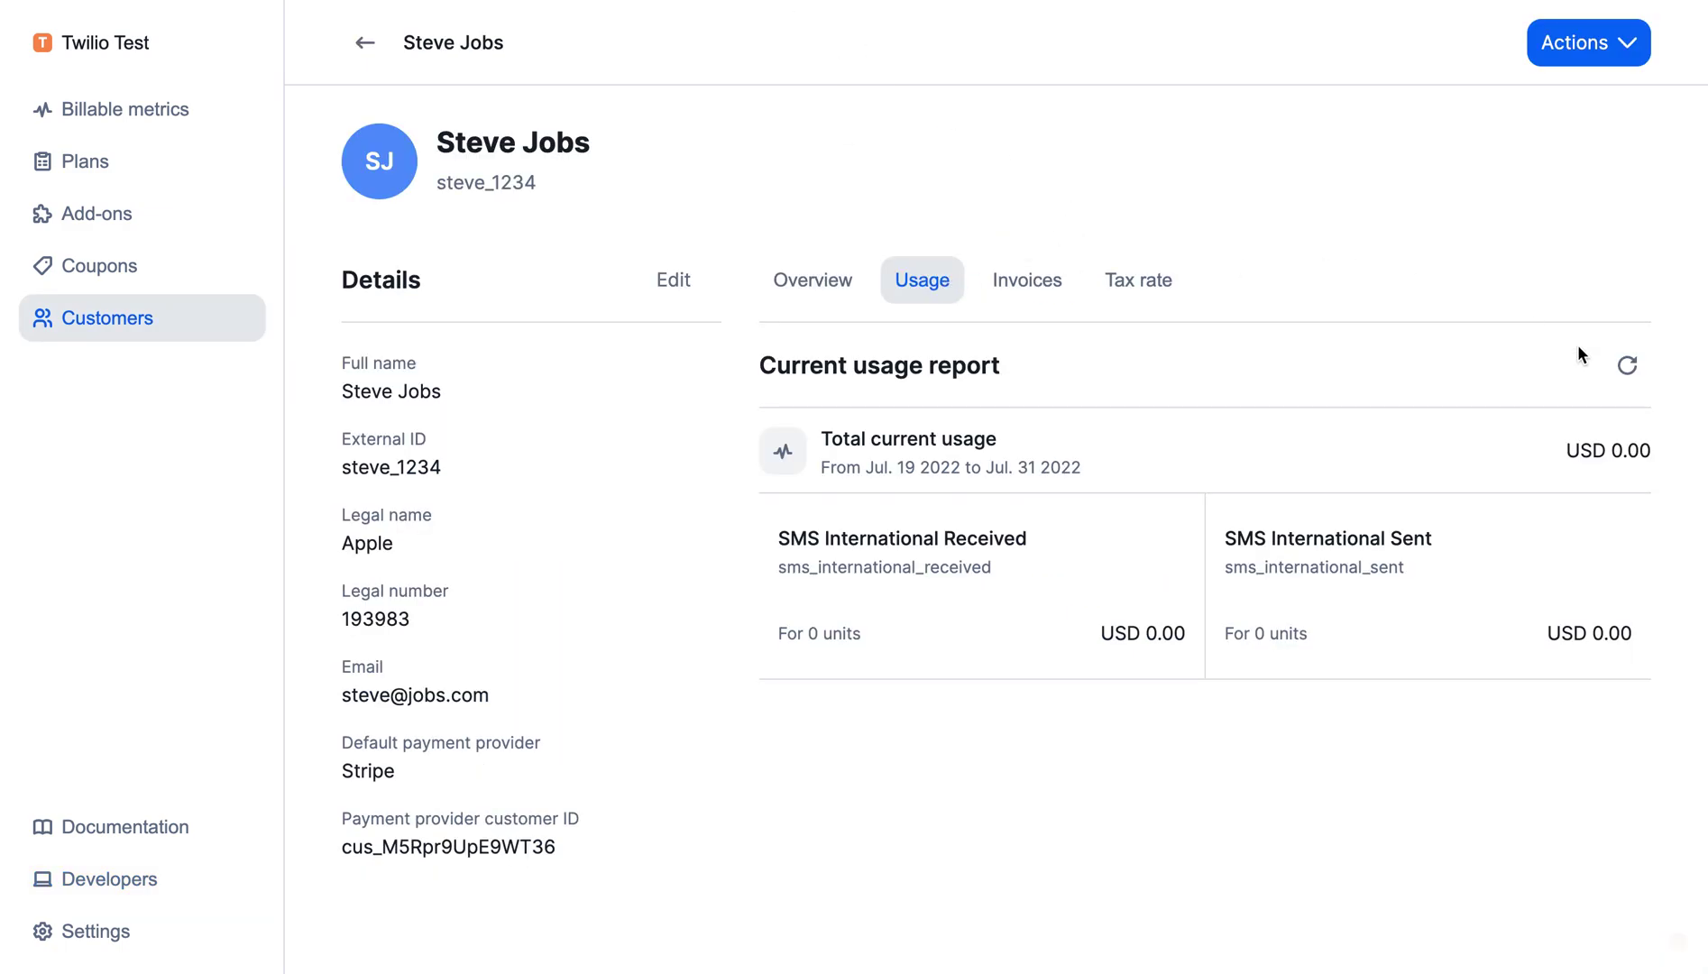
pyautogui.click(1623, 367)
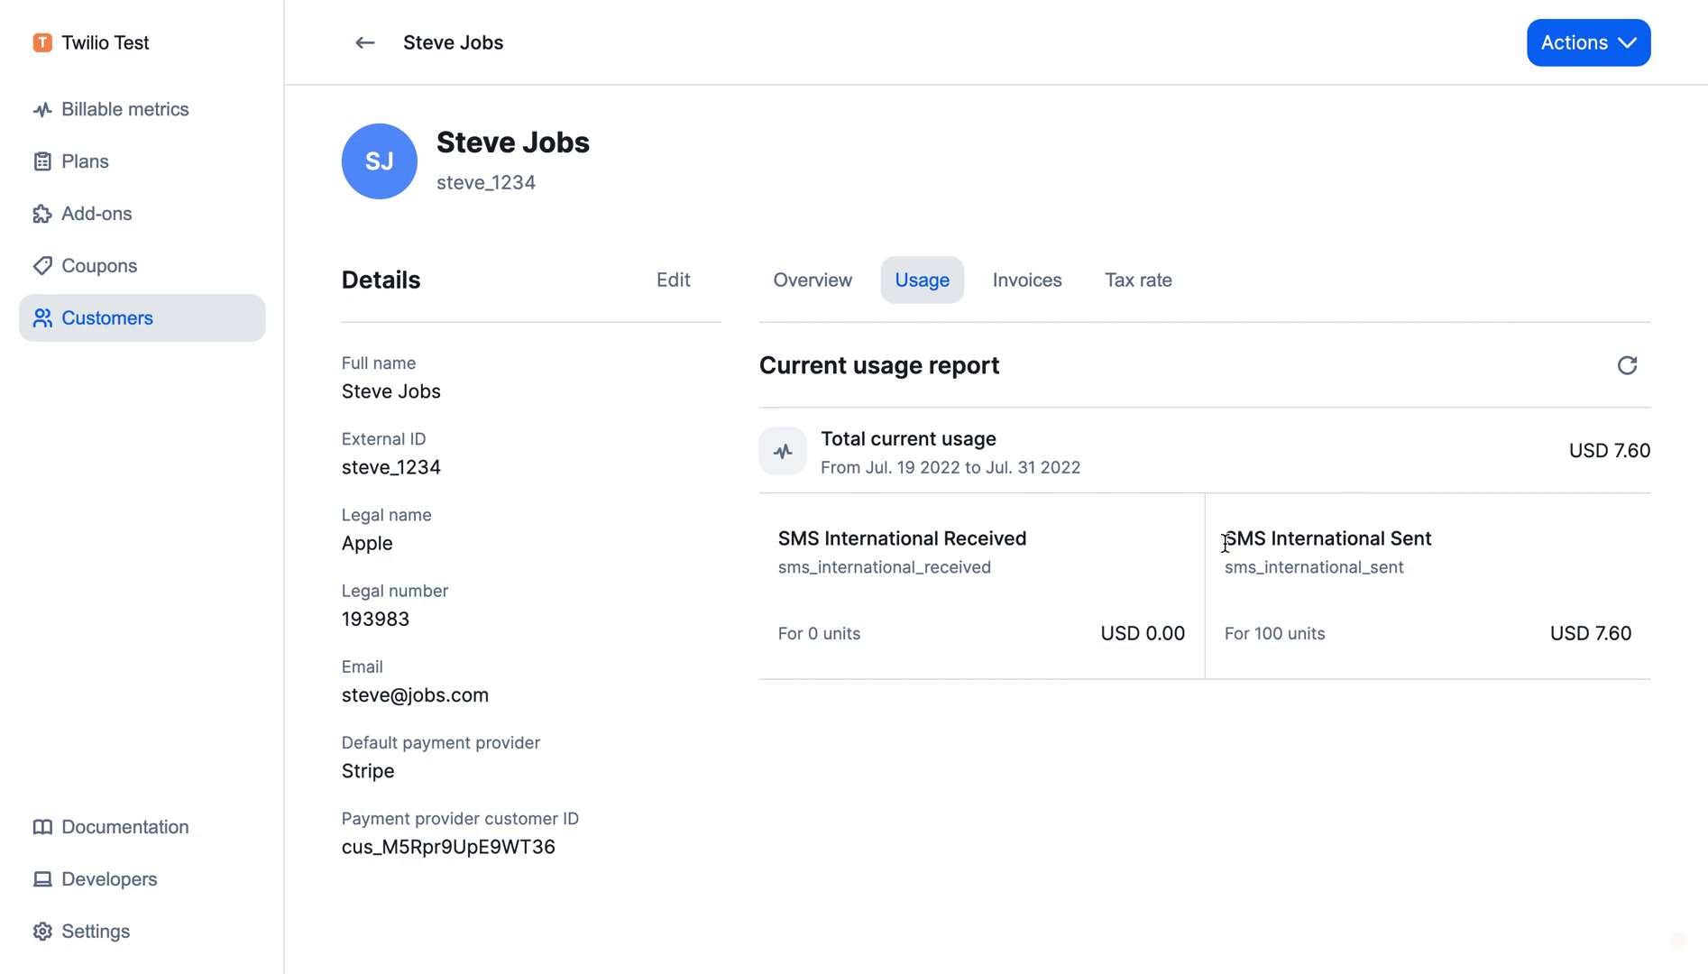
pyautogui.moveTo(1222, 538); pyautogui.dragTo(1346, 643)
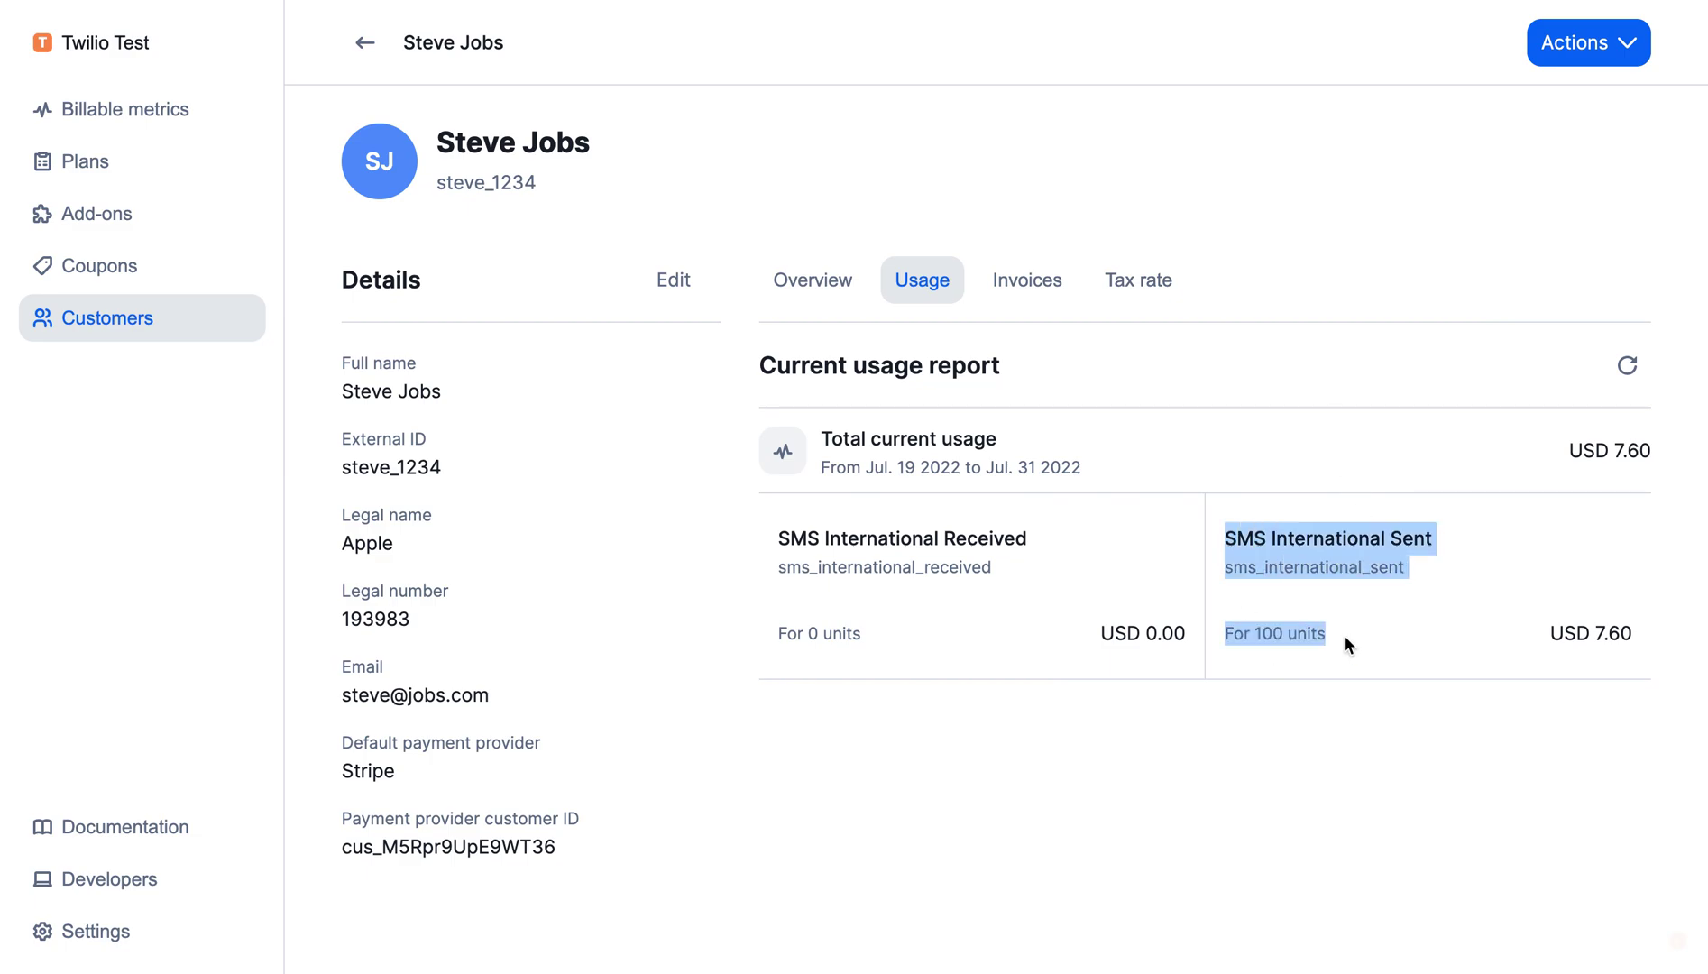
pyautogui.click(1262, 630)
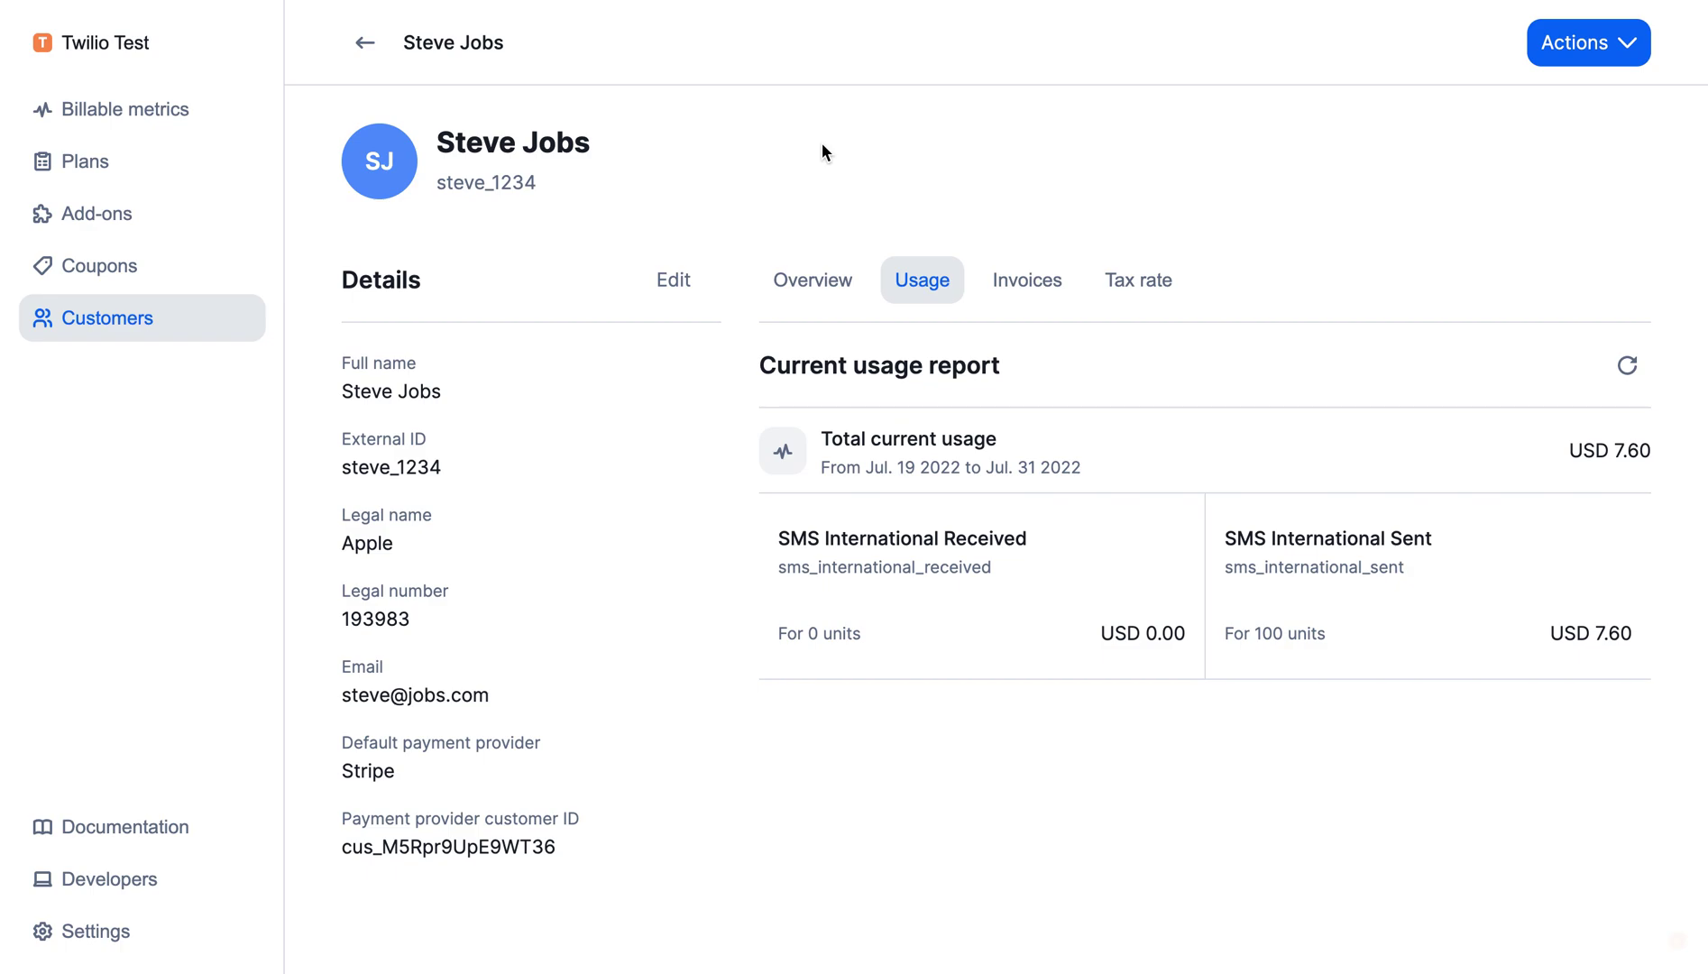
pyautogui.doubleClick(930, 565)
pyautogui.hotkey('ctrl', 'c')
# Change the event code to sms_international_received and the transaction ID to steve_2
pyautogui.hotkey('ctrl', 'Right')
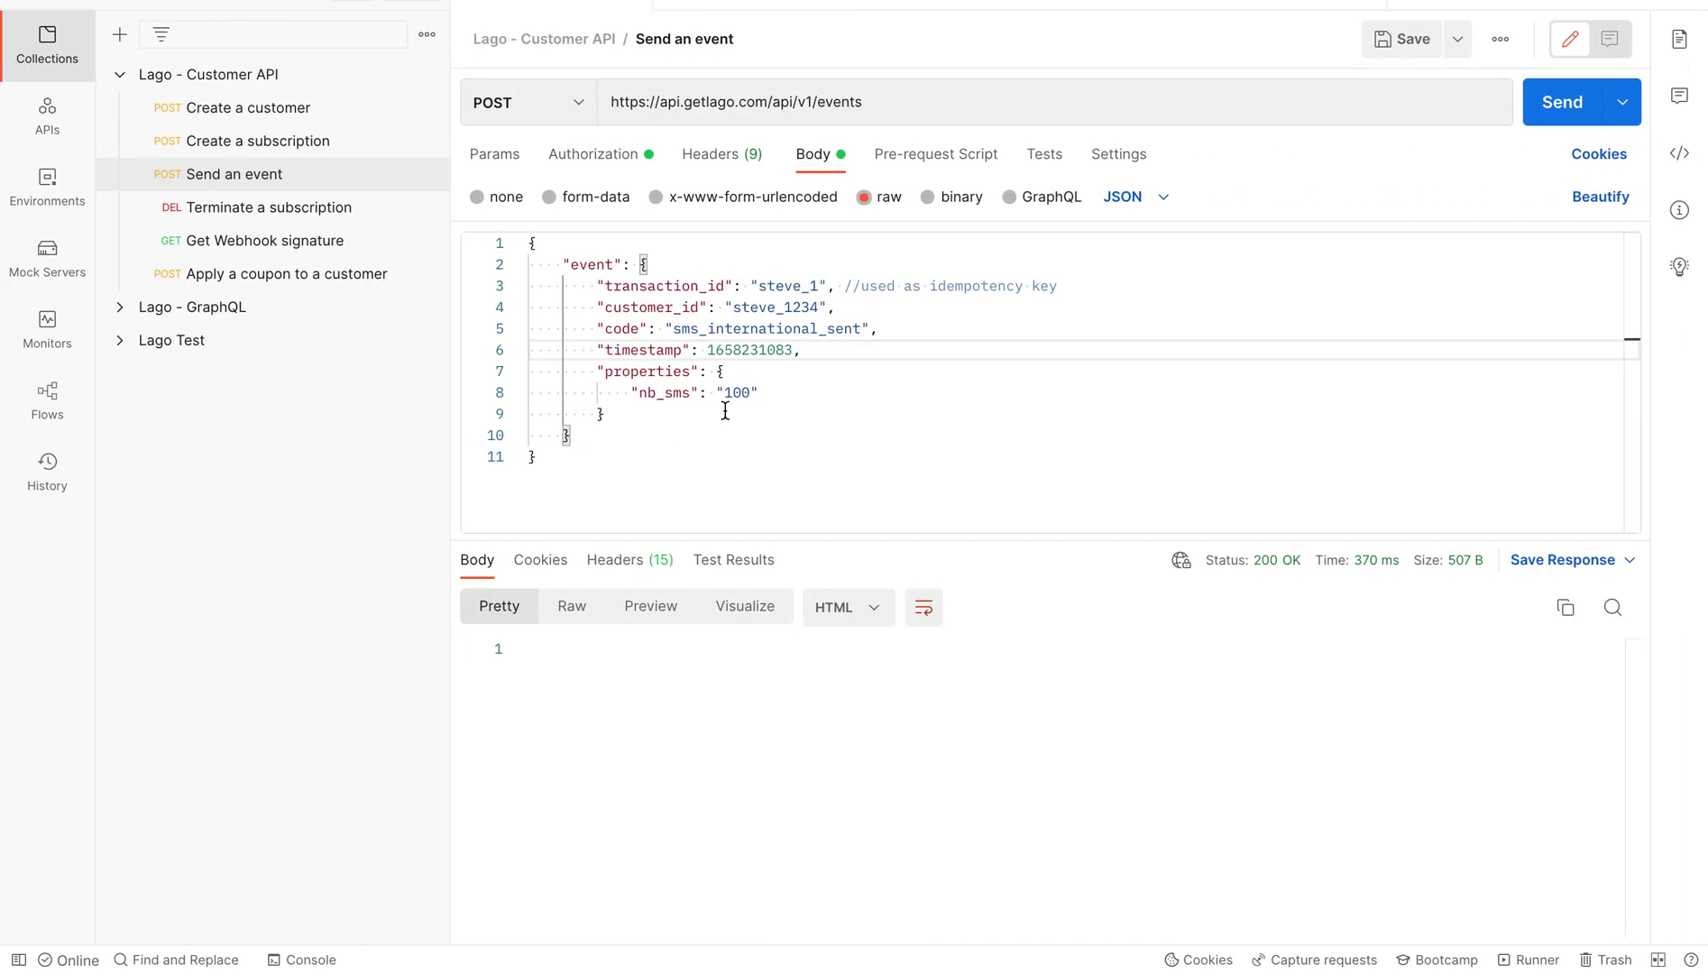
pyautogui.hotkey('ctrl', 'v')
pyautogui.click(818, 286)
pyautogui.press('BackSpace')
pyautogui.write('2')
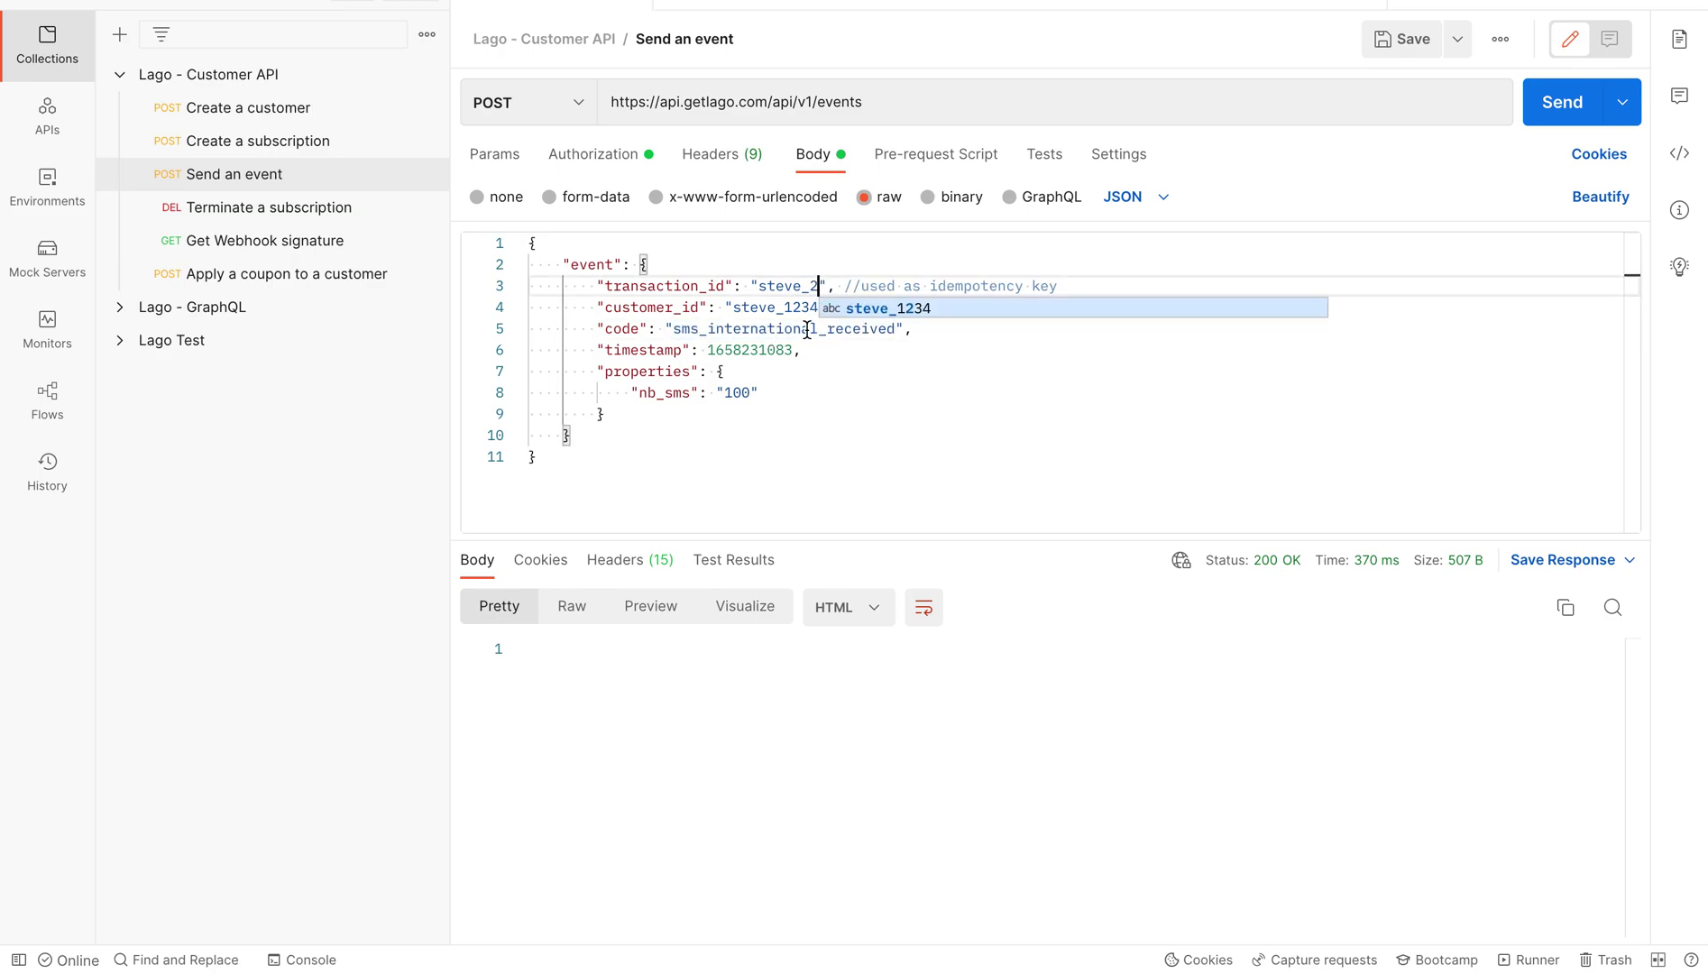
pyautogui.click(803, 382)
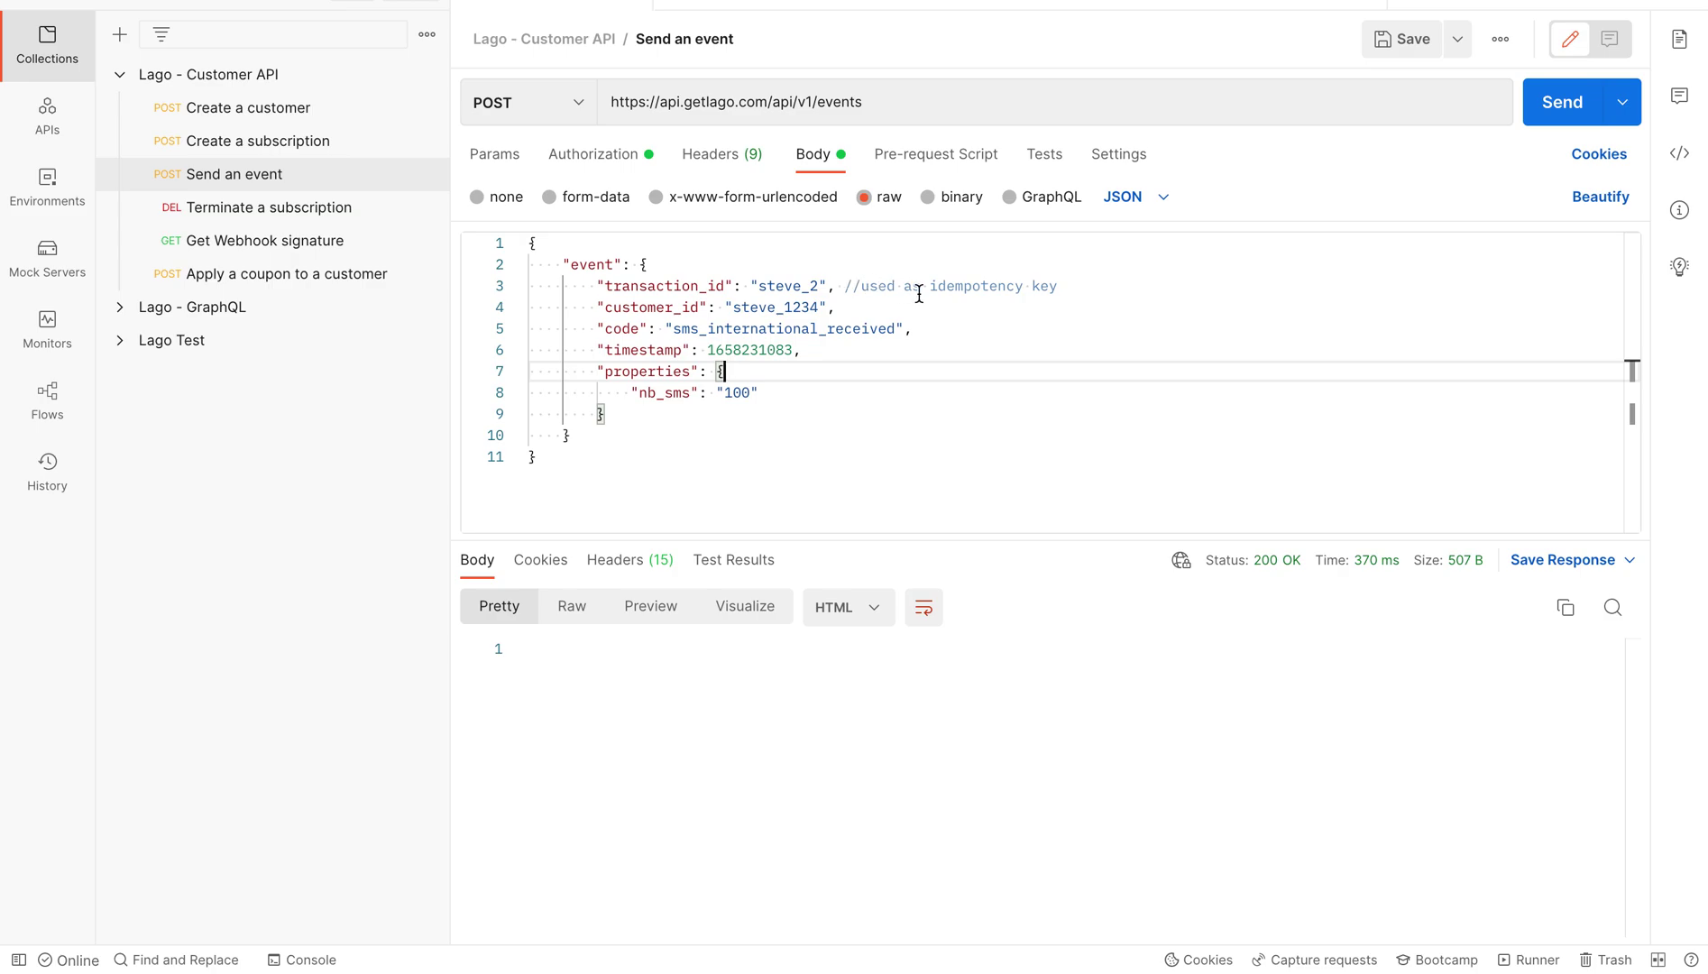
# Set nb_sms to 50 and send the received-SMS event to Lago
pyautogui.doubleClick(737, 392)
pyautogui.write('50')
pyautogui.click(787, 398)
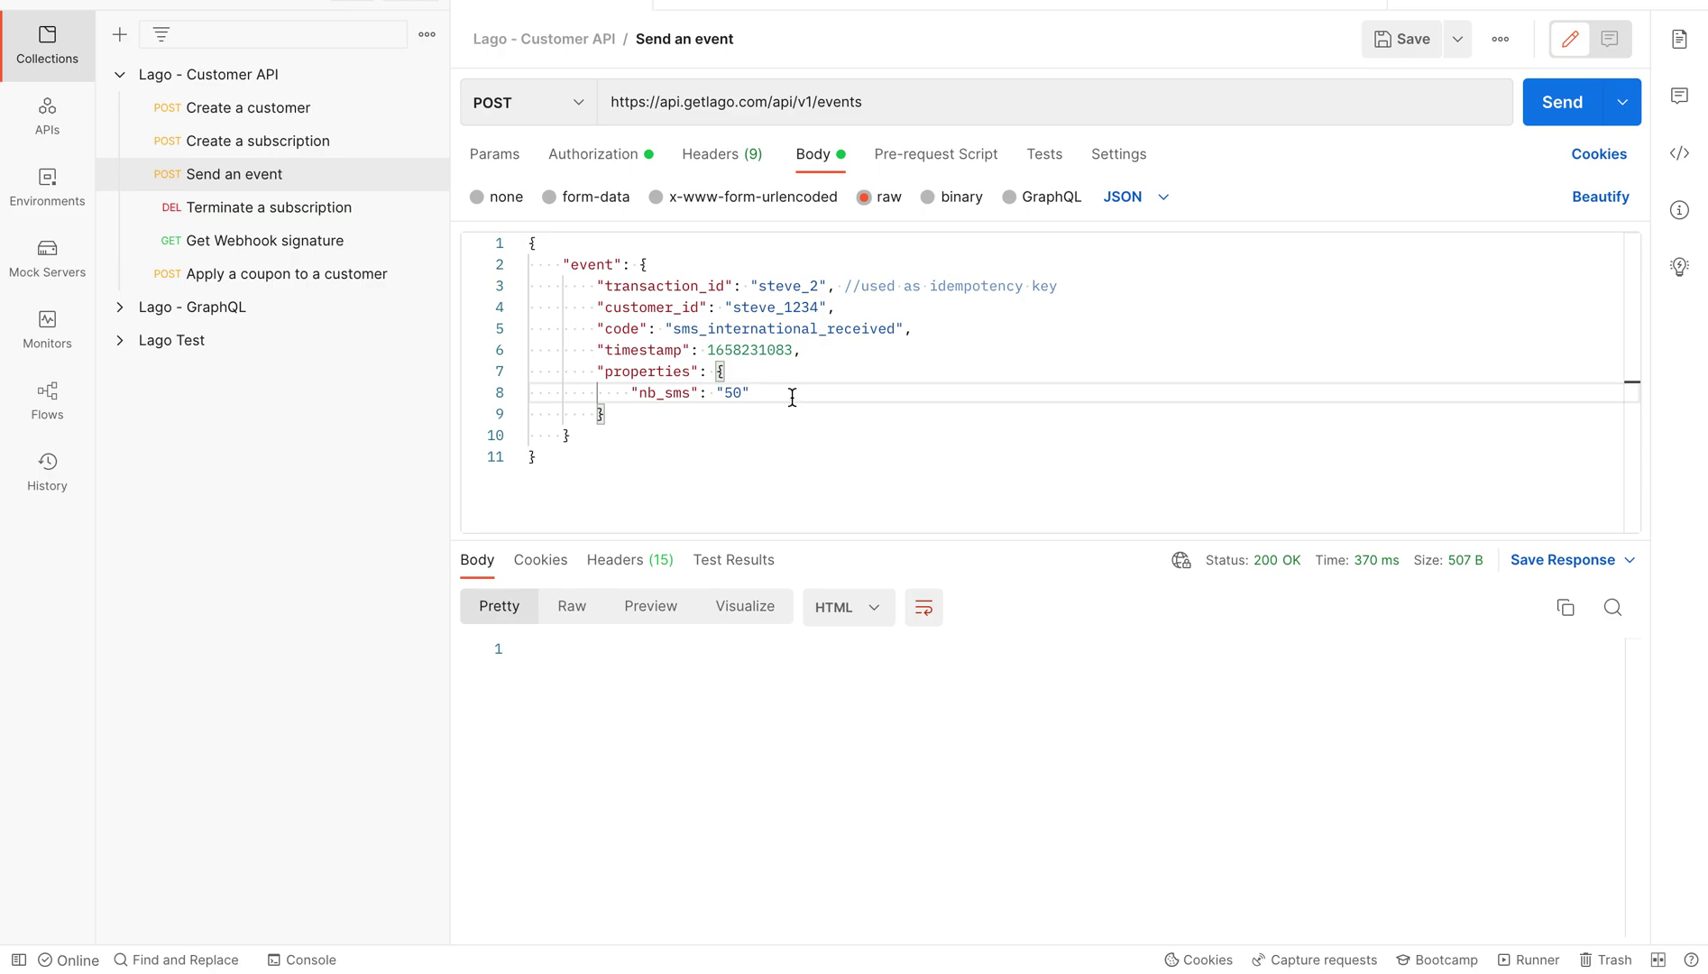
pyautogui.click(1564, 112)
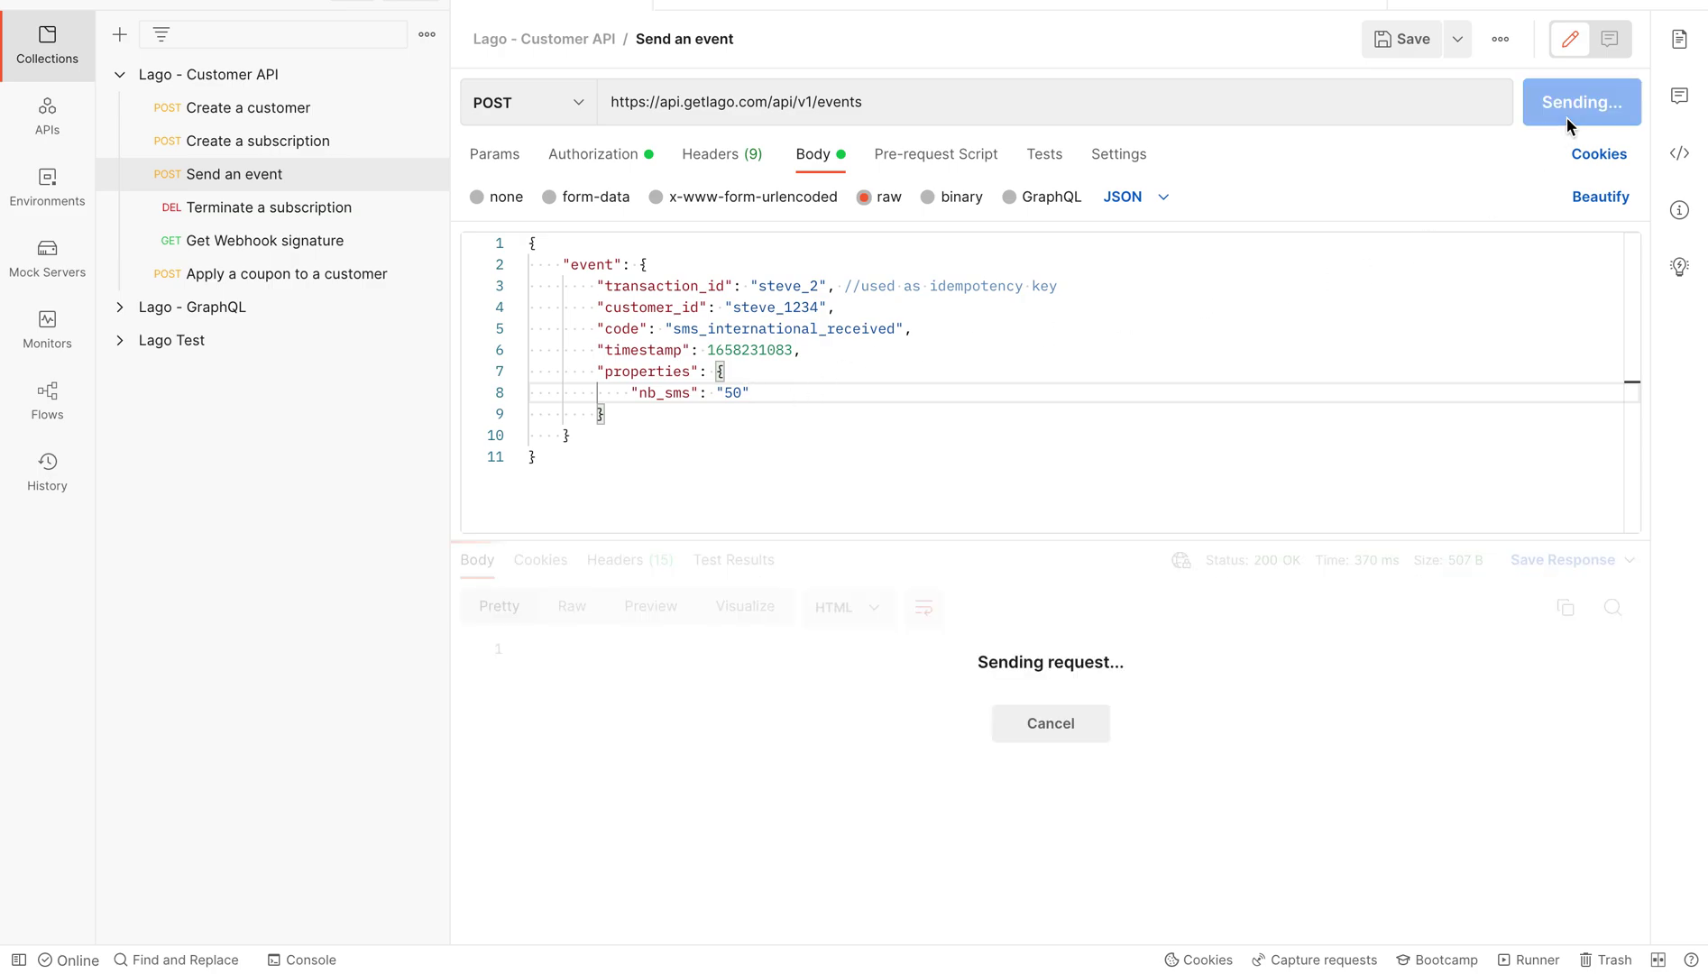
pyautogui.hotkey('ctrl', 'Left')
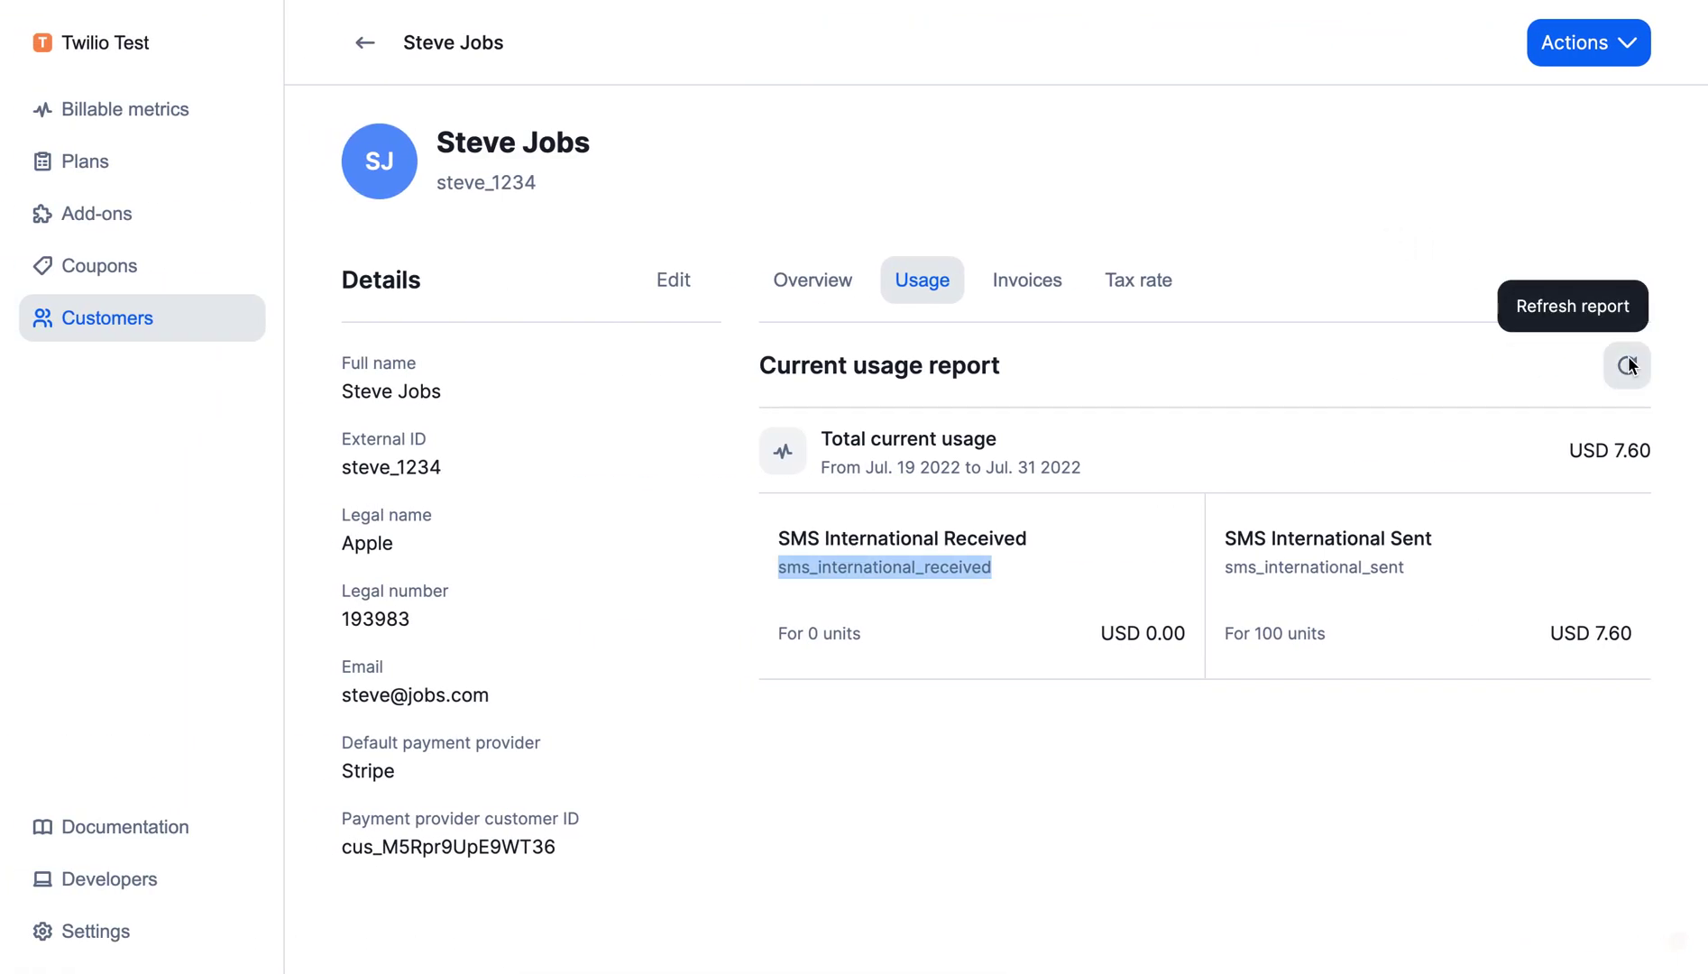
# Refresh the usage report and review 50 received SMS at USD 0.38 and the USD 7.98 total
pyautogui.click(1626, 365)
pyautogui.moveTo(777, 636); pyautogui.dragTo(881, 636)
pyautogui.click(1006, 650)
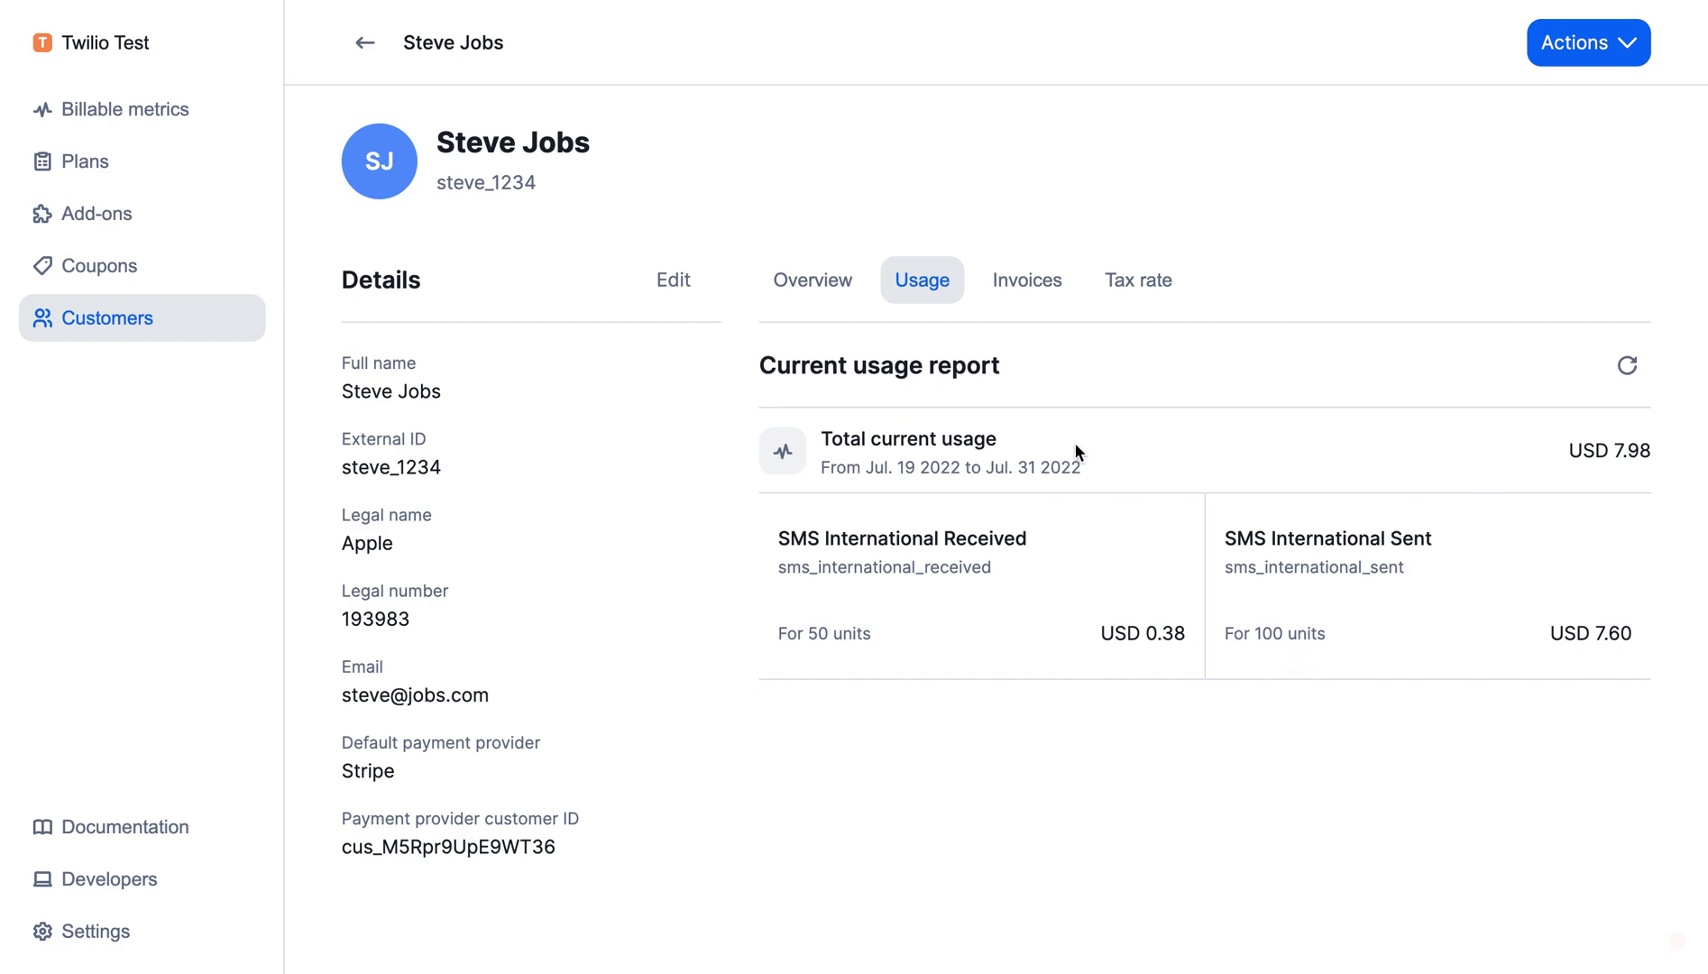
pyautogui.moveTo(1496, 462); pyautogui.dragTo(1652, 466)
pyautogui.moveTo(1120, 484); pyautogui.dragTo(812, 471)
pyautogui.click(862, 487)
pyautogui.hotkey('ctrl', 'Right')
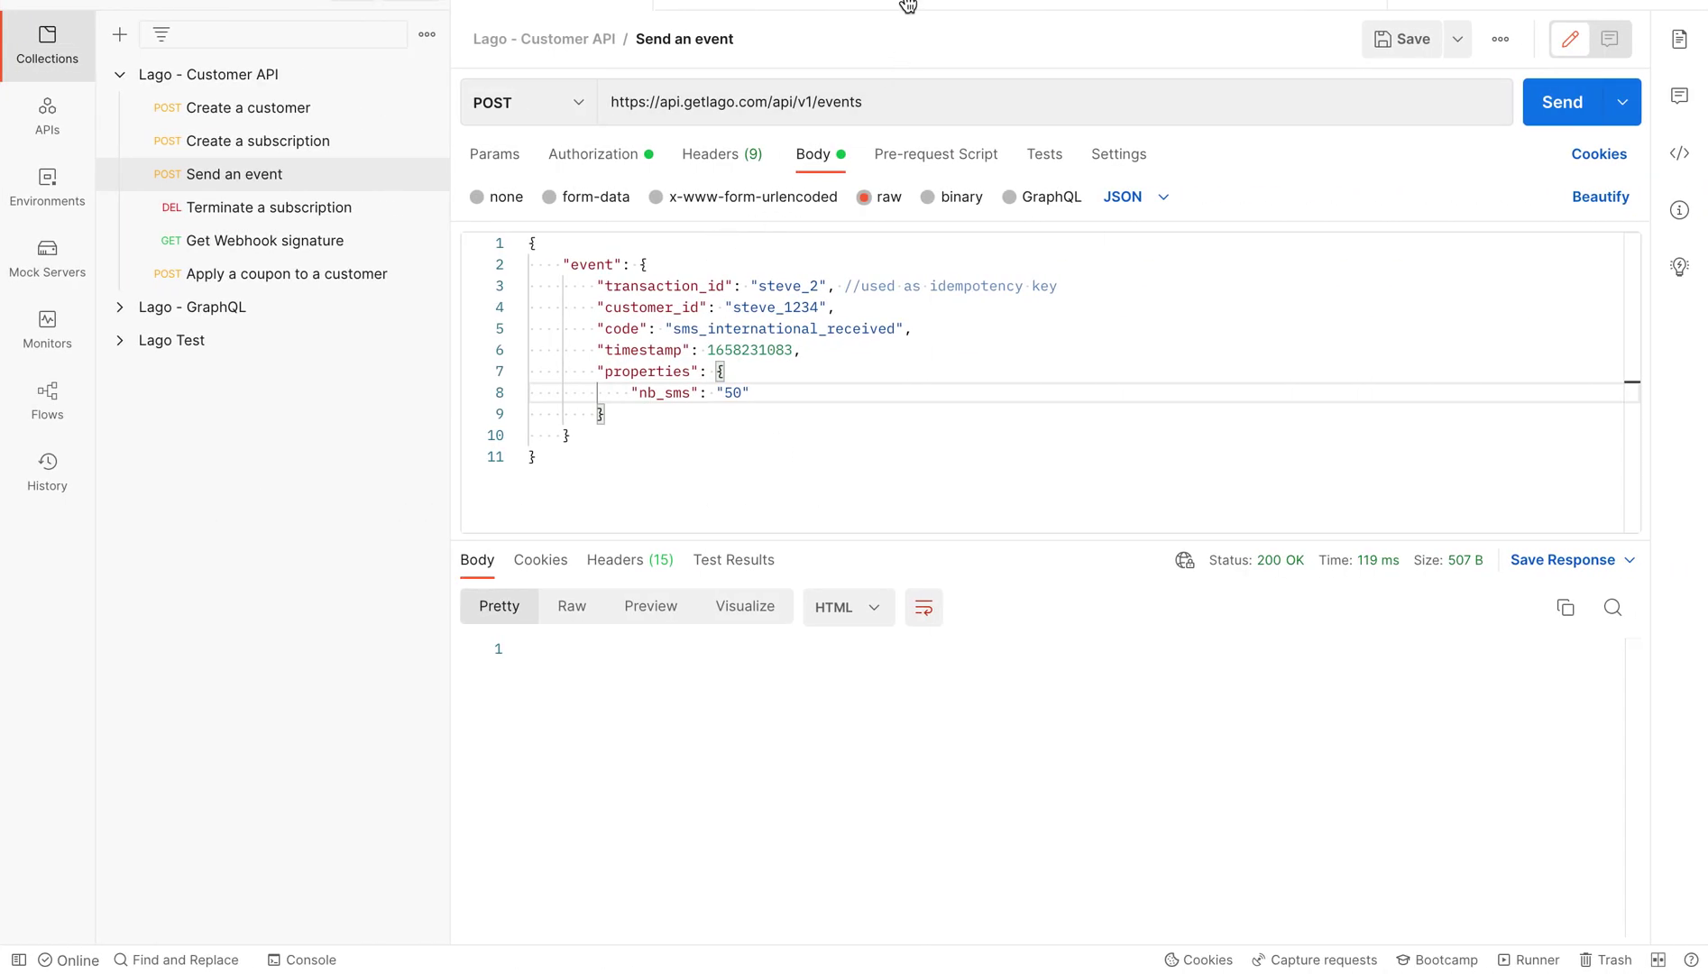
# Send the GET current_usage request for the customer
pyautogui.click(906, 7)
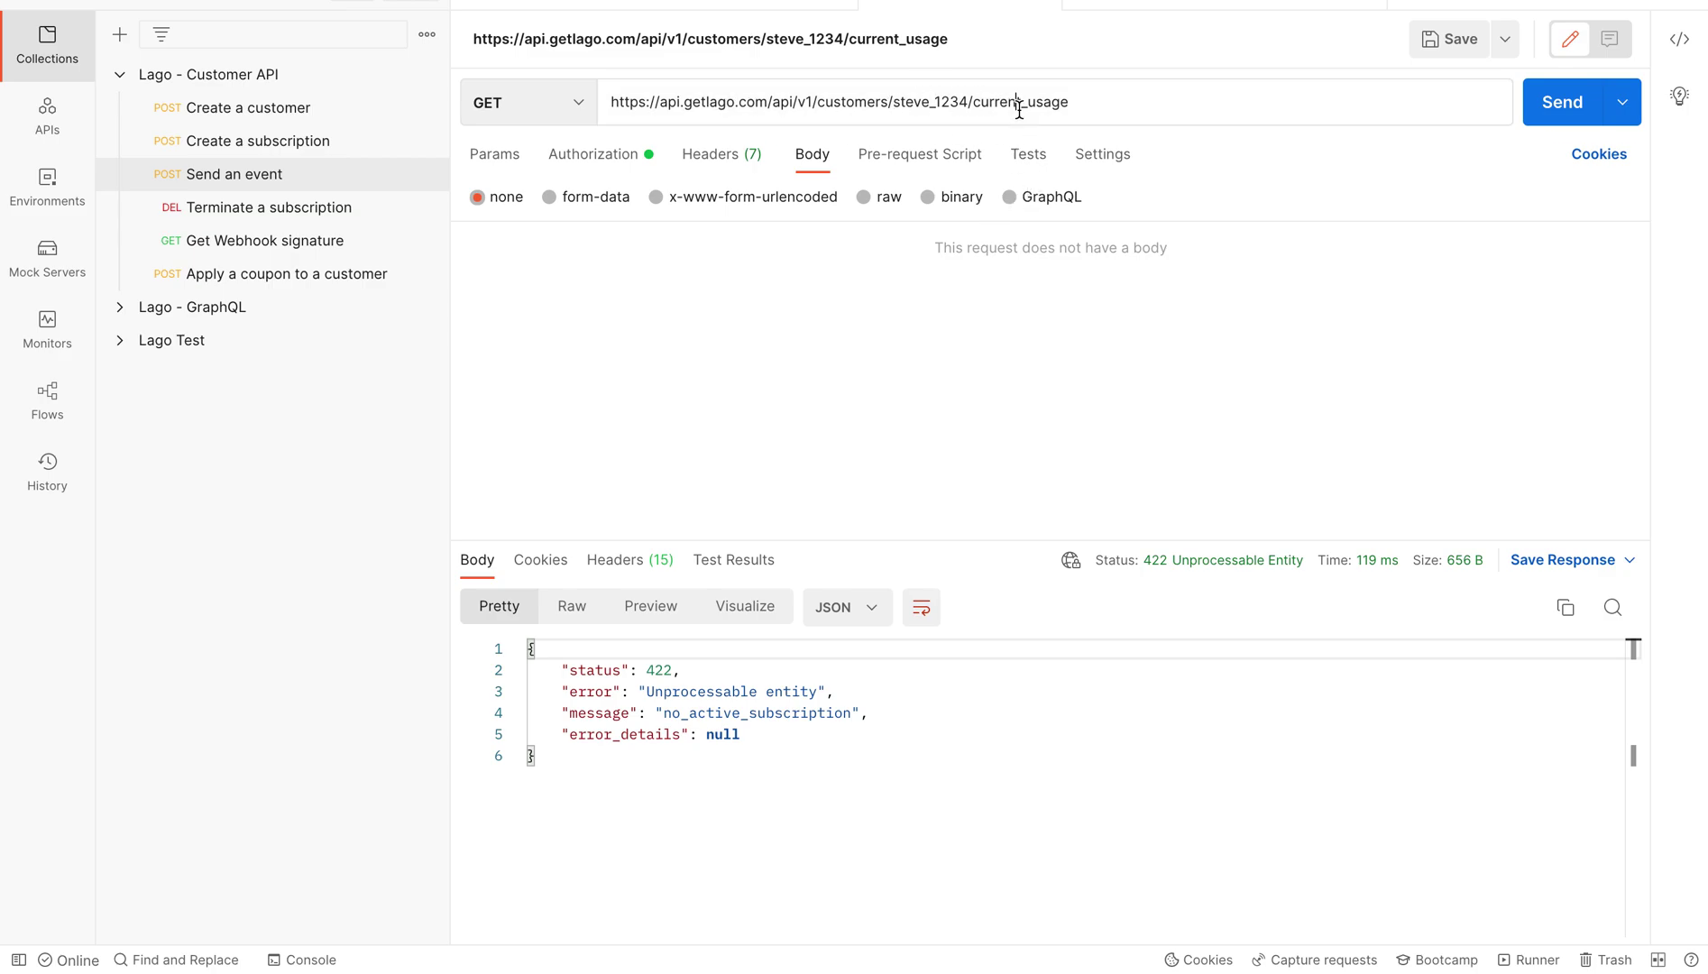
pyautogui.doubleClick(930, 105)
pyautogui.click(1111, 104)
pyautogui.click(1547, 112)
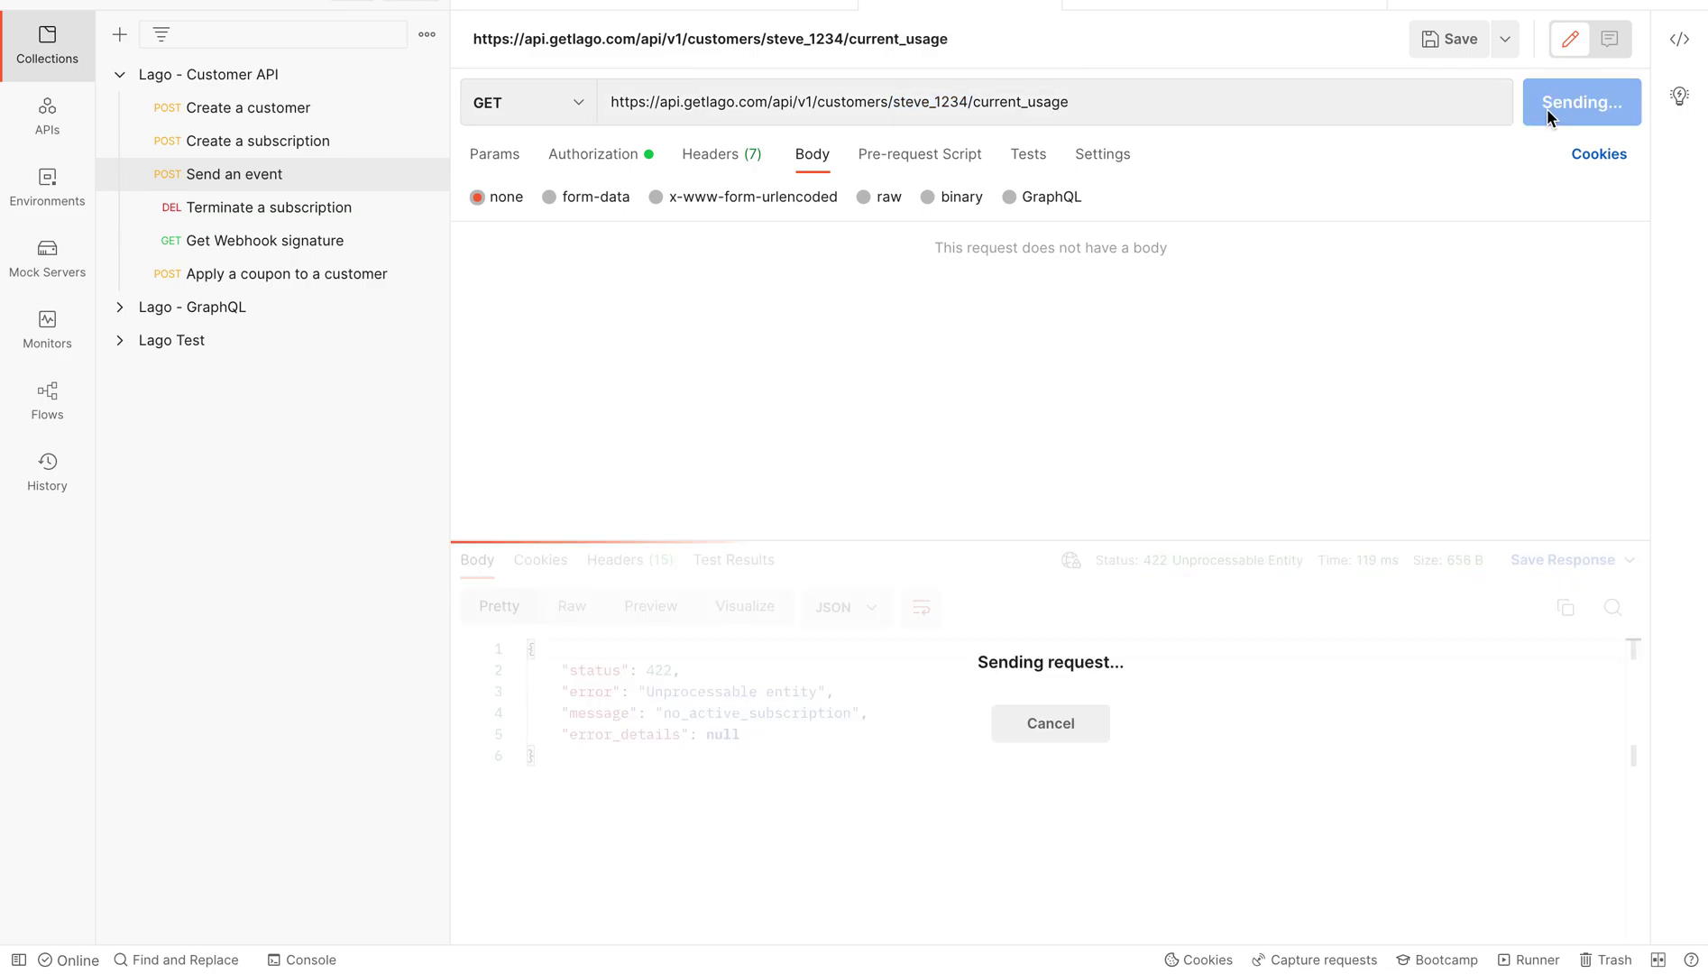
# Review the charges_usage entries: 798 cents total, 50 received units at 38 cents, 100 sent at 760
pyautogui.scroll(-1, 704, 701)
pyautogui.scroll(1, 705, 700)
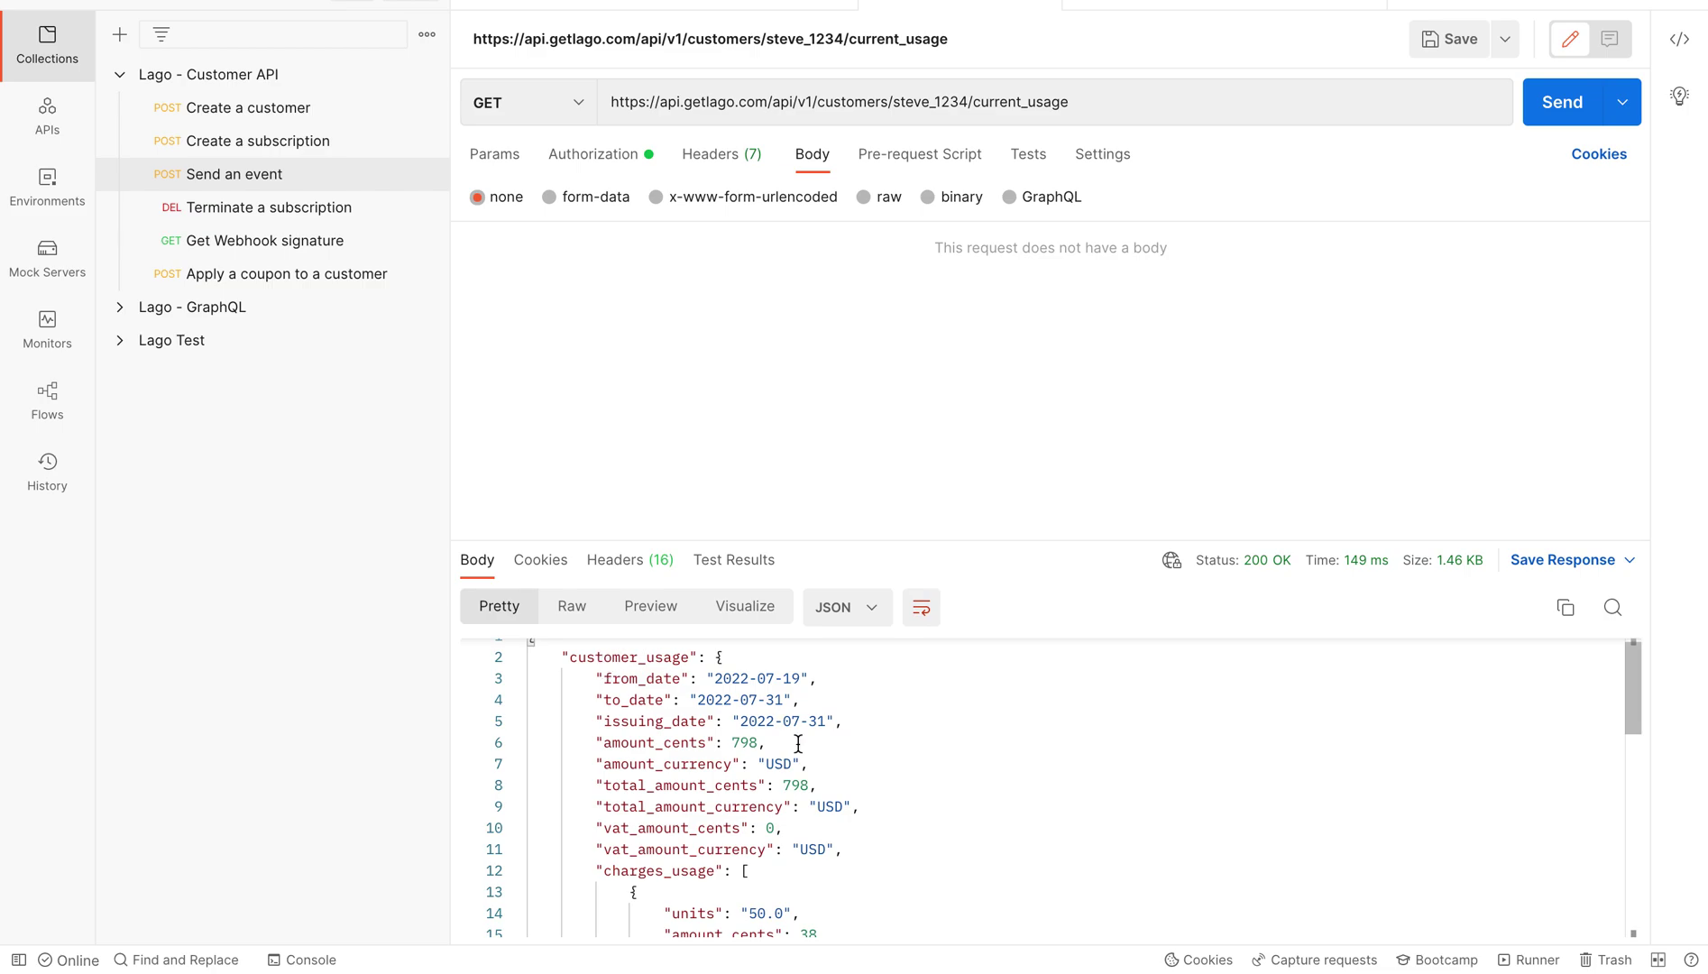
pyautogui.scroll(-1, 797, 743)
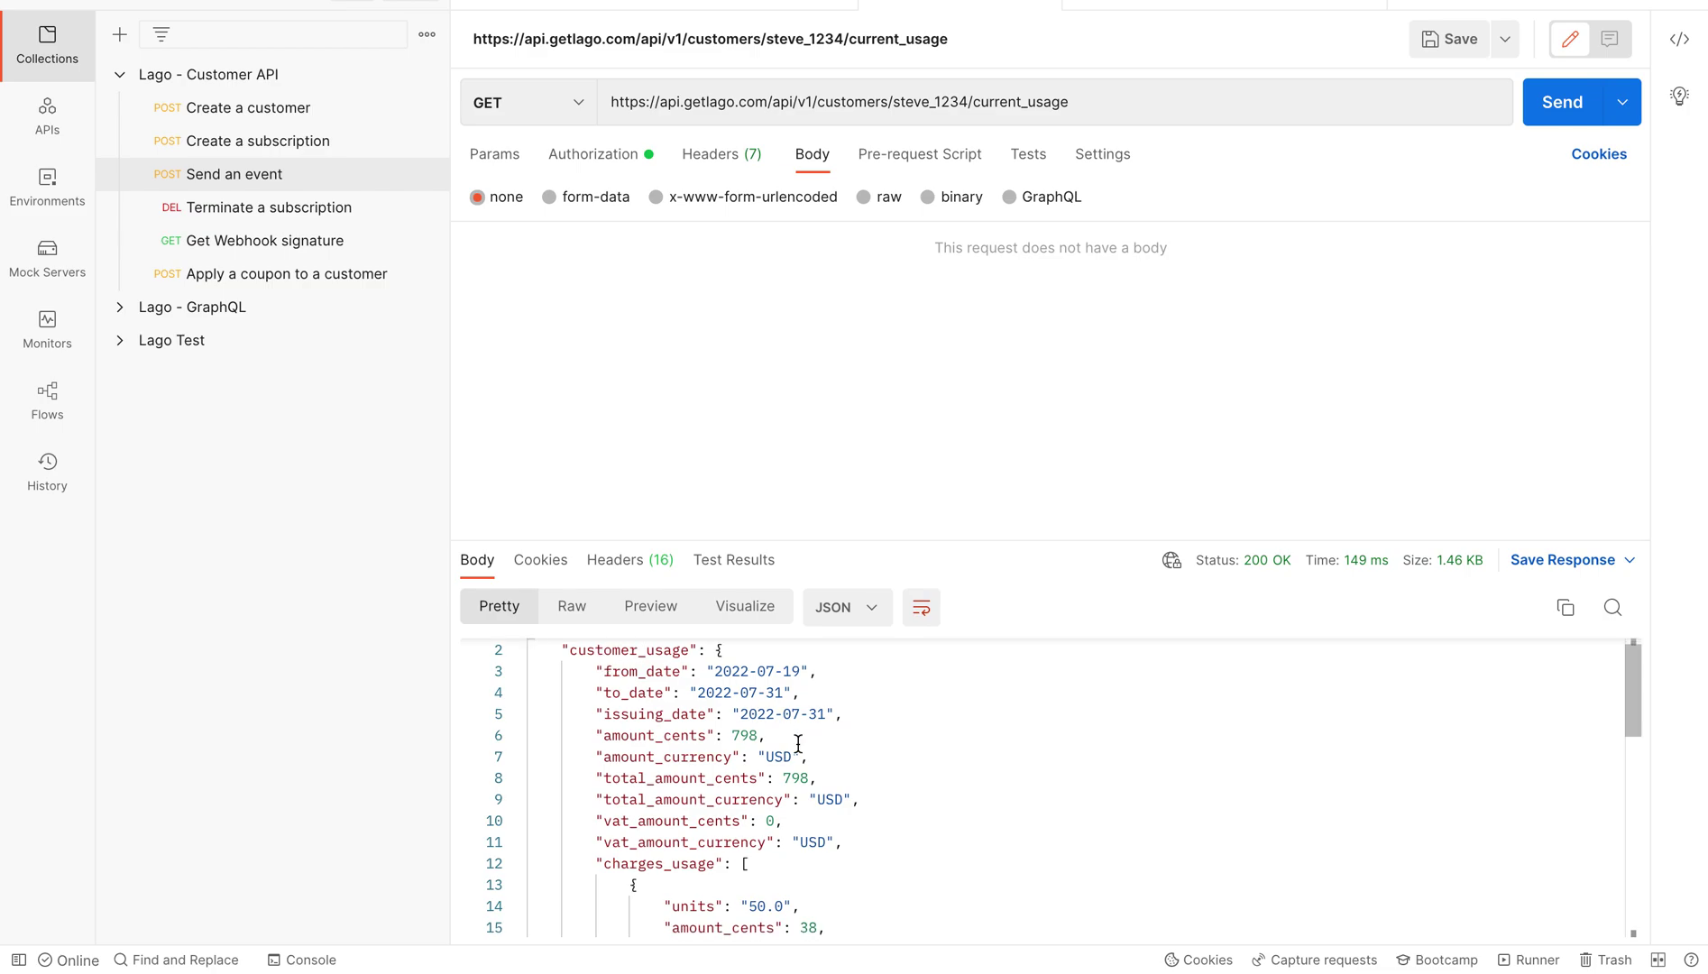
pyautogui.scroll(-3, 798, 743)
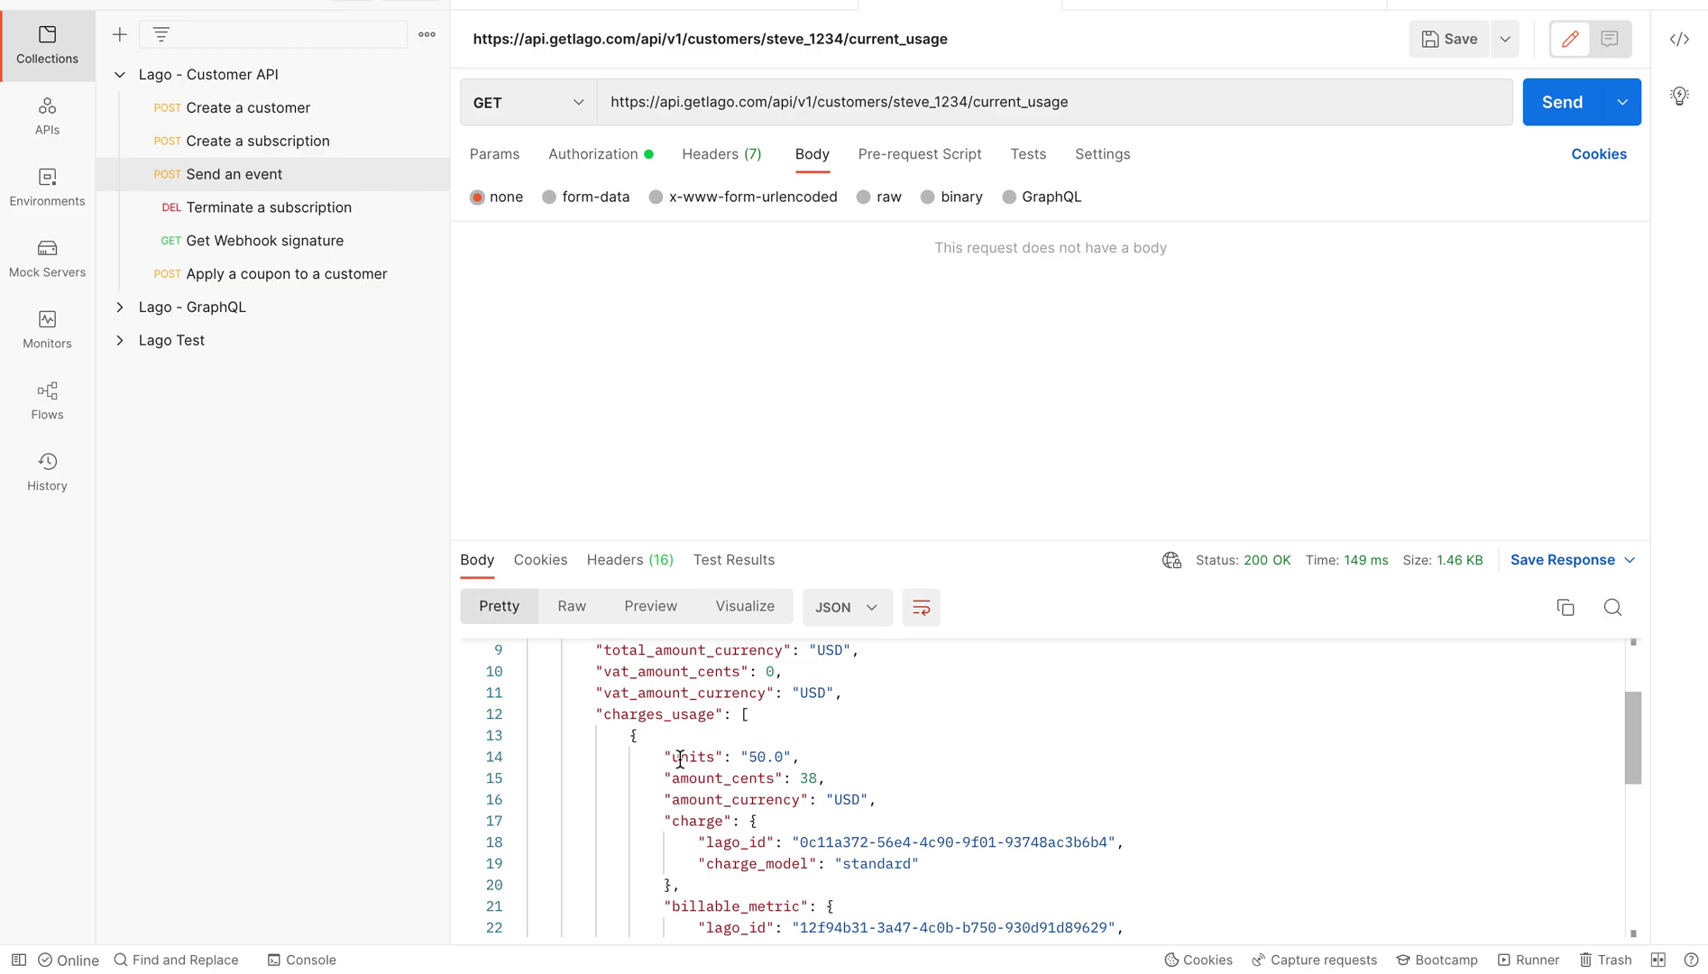
pyautogui.moveTo(679, 758); pyautogui.dragTo(747, 780)
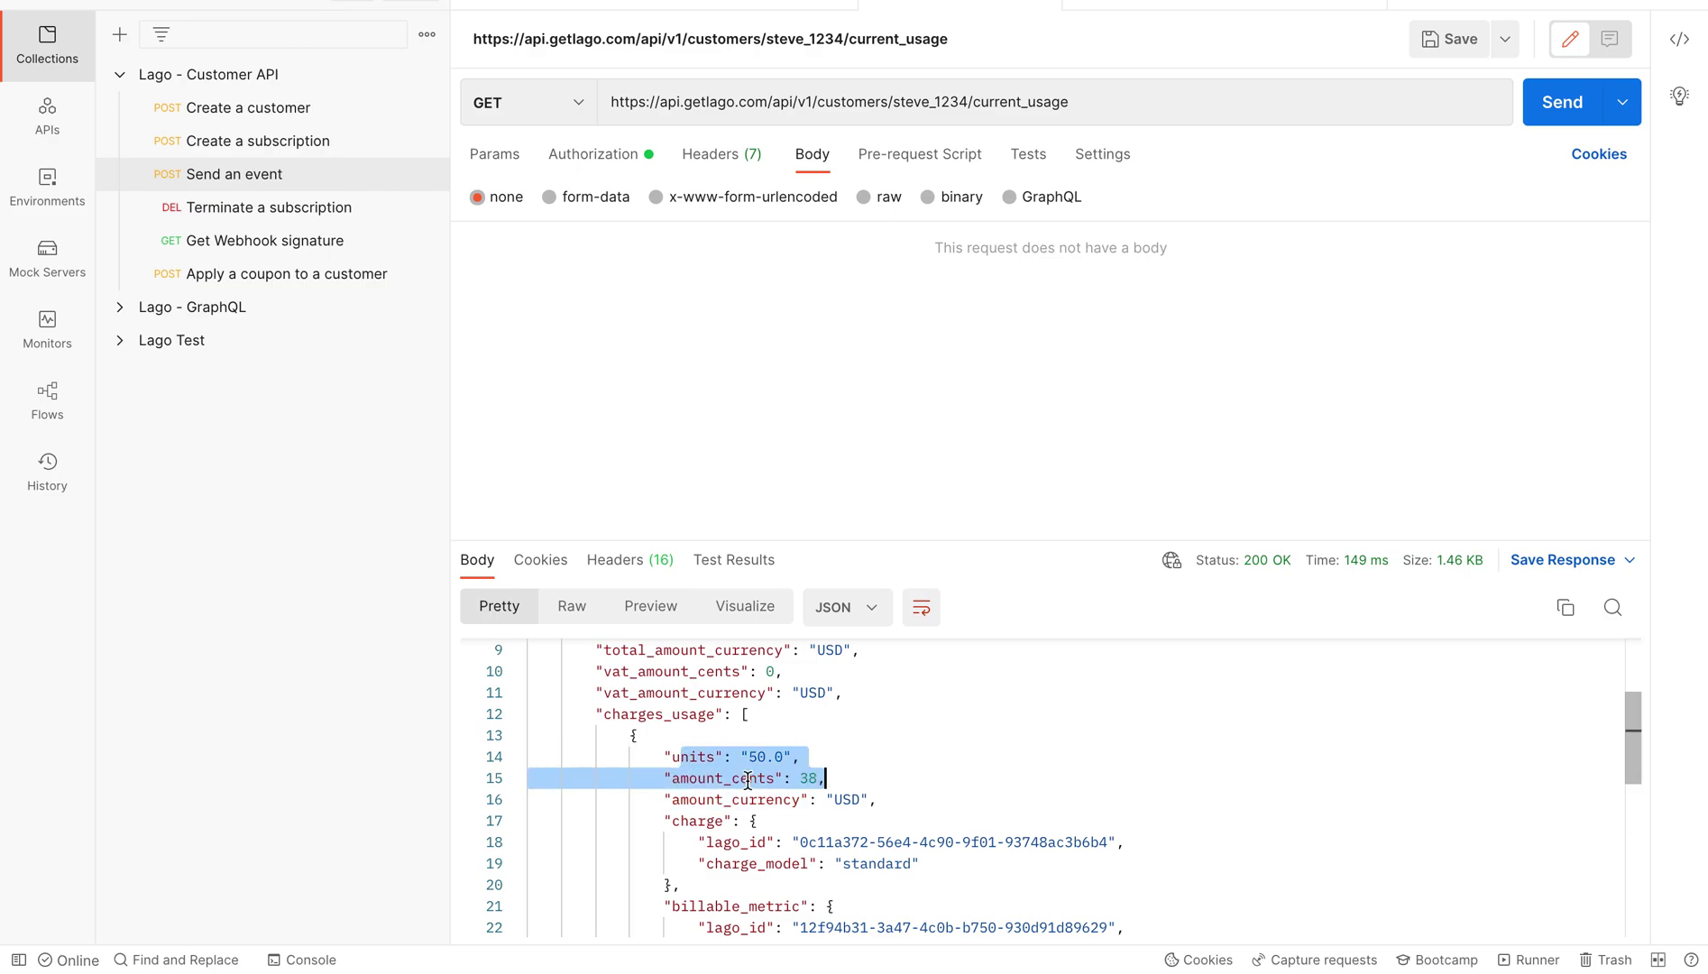
pyautogui.click(747, 780)
pyautogui.scroll(-1, 748, 780)
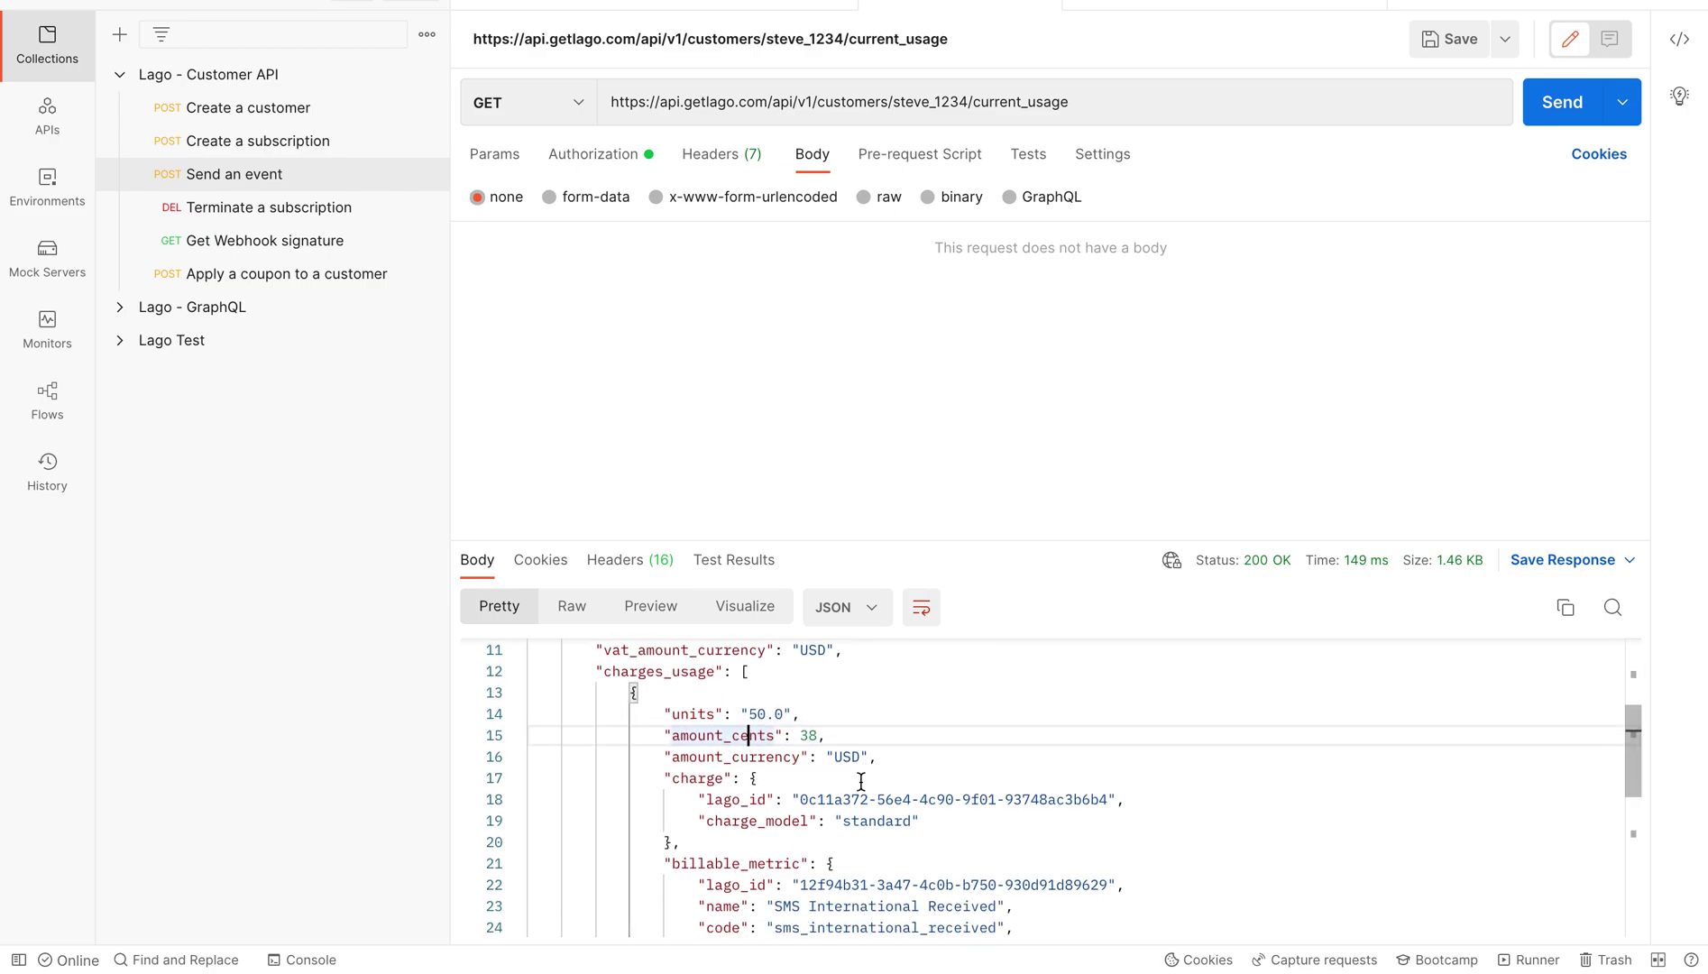
pyautogui.scroll(-5, 861, 781)
pyautogui.scroll(1, 861, 781)
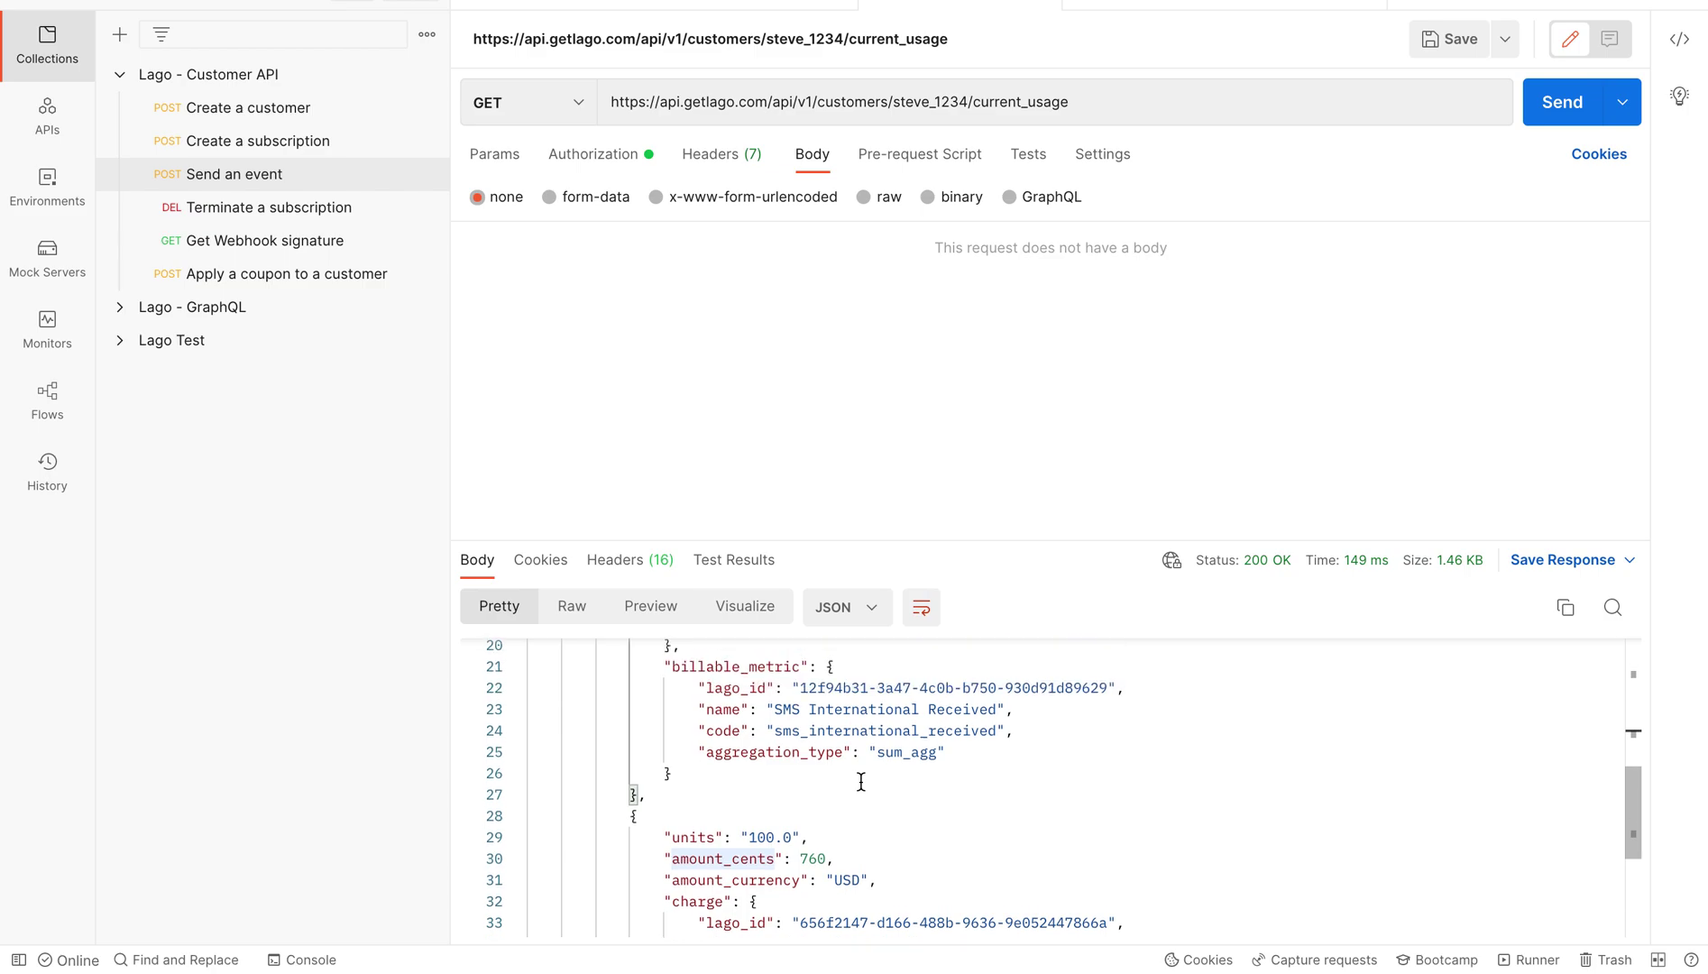